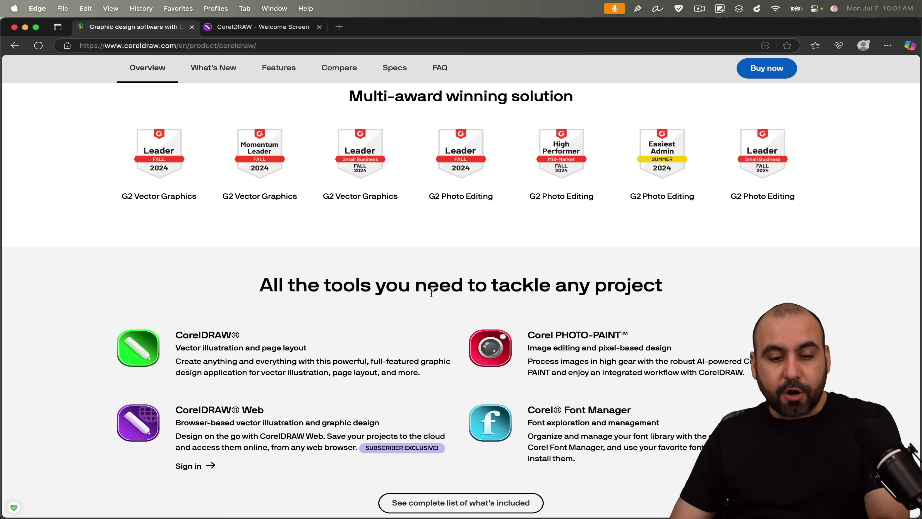
# Scroll the CorelDRAW product page, glance at the desktop logo file, then switch to the CorelDRAW Web welcome tab
pyautogui.scroll(-5, 431, 292)
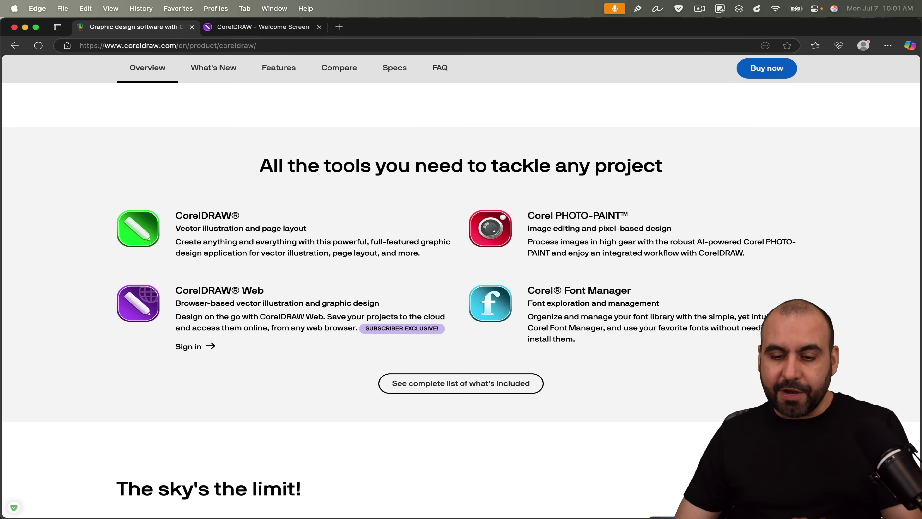
pyautogui.click(586, 498)
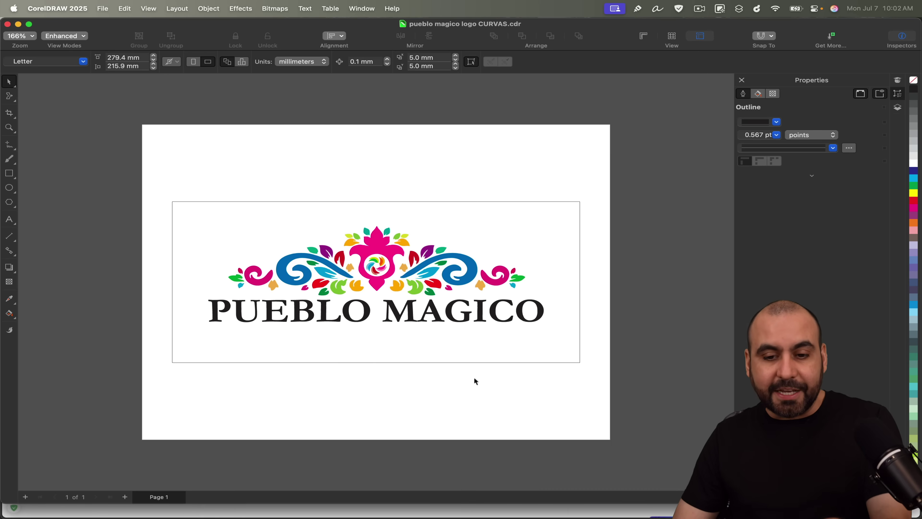
pyautogui.click(625, 500)
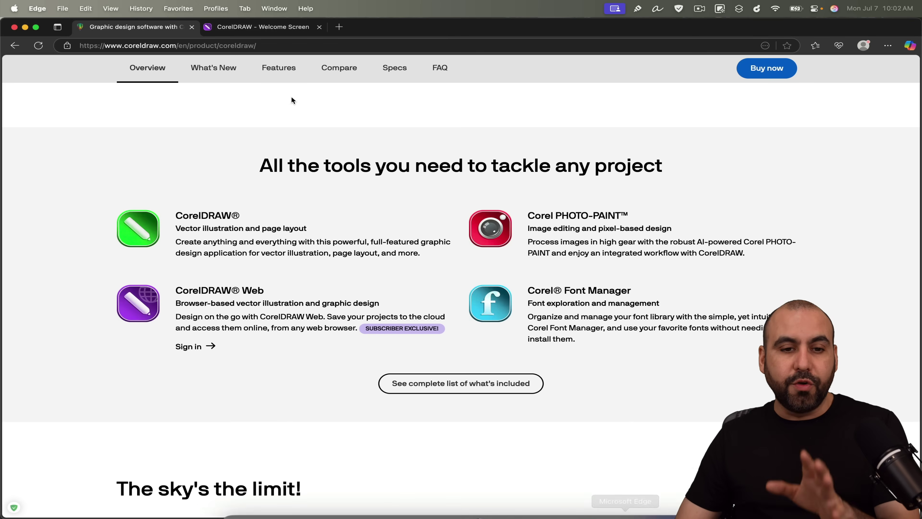
pyautogui.click(284, 27)
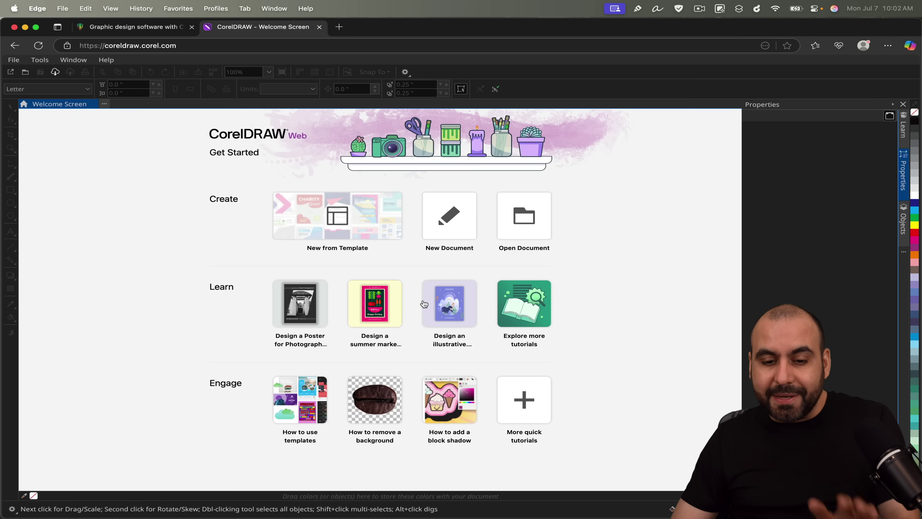
# Open the 'Design an illustrative advertisement' practice file and select the poster's flower-shaped frame
pyautogui.click(461, 307)
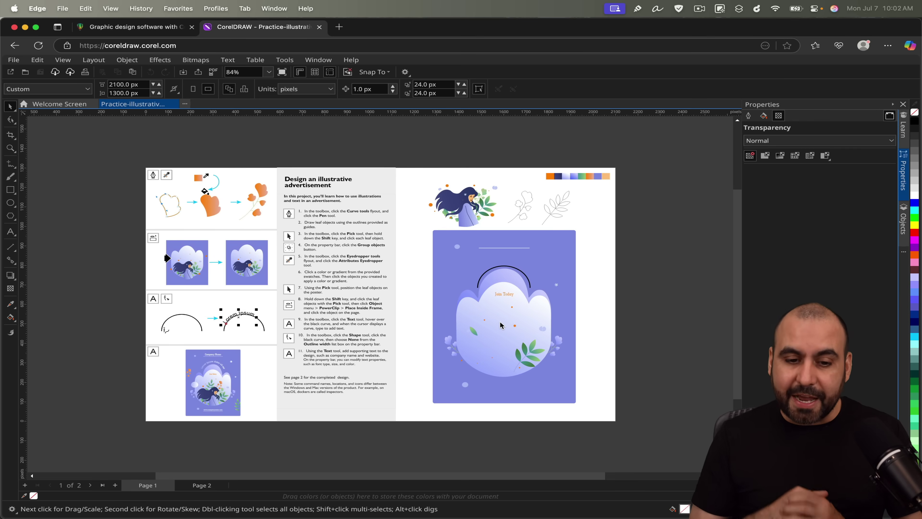
pyautogui.click(516, 307)
pyautogui.click(516, 307)
pyautogui.doubleClick(500, 309)
pyautogui.press('super+z')
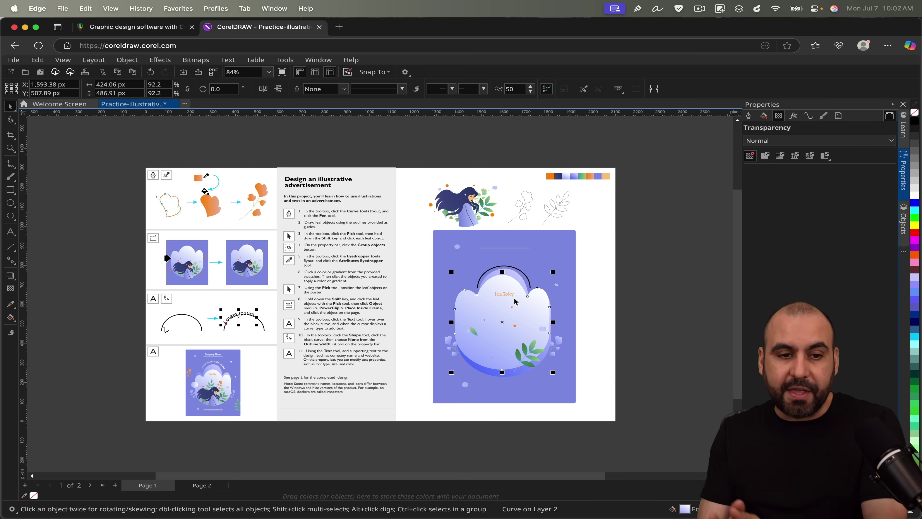
pyautogui.click(73, 104)
pyautogui.click(162, 108)
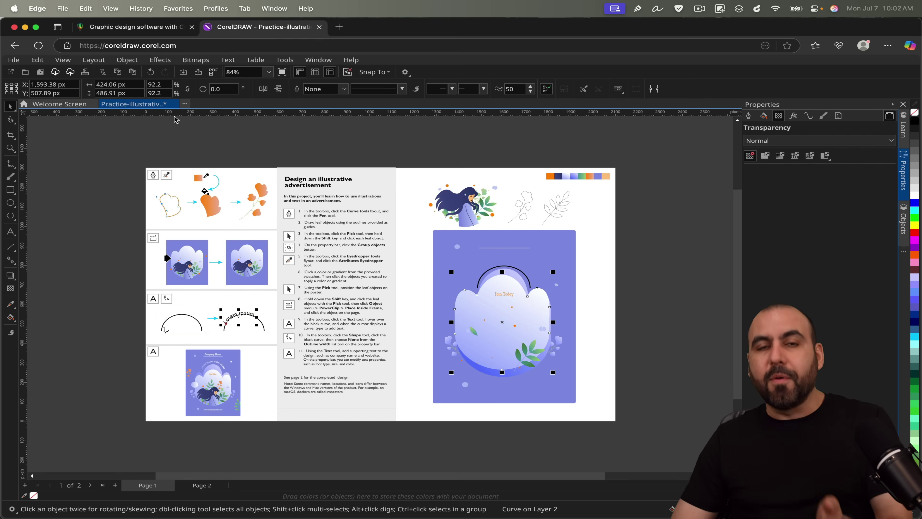
pyautogui.click(11, 120)
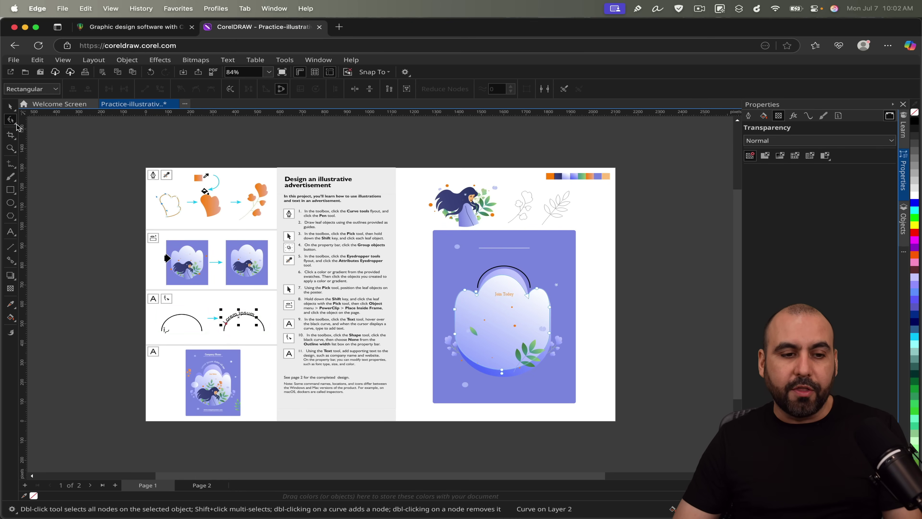
pyautogui.click(11, 122)
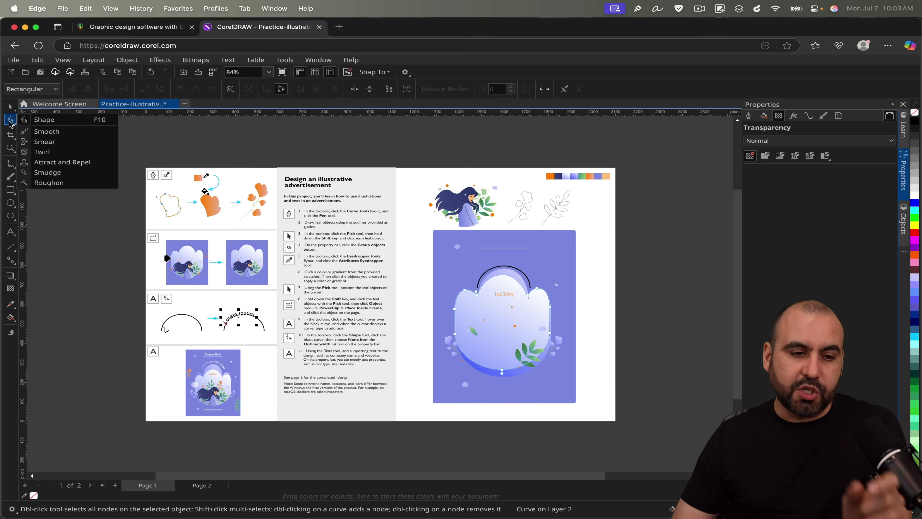
pyautogui.click(14, 139)
pyautogui.click(14, 139)
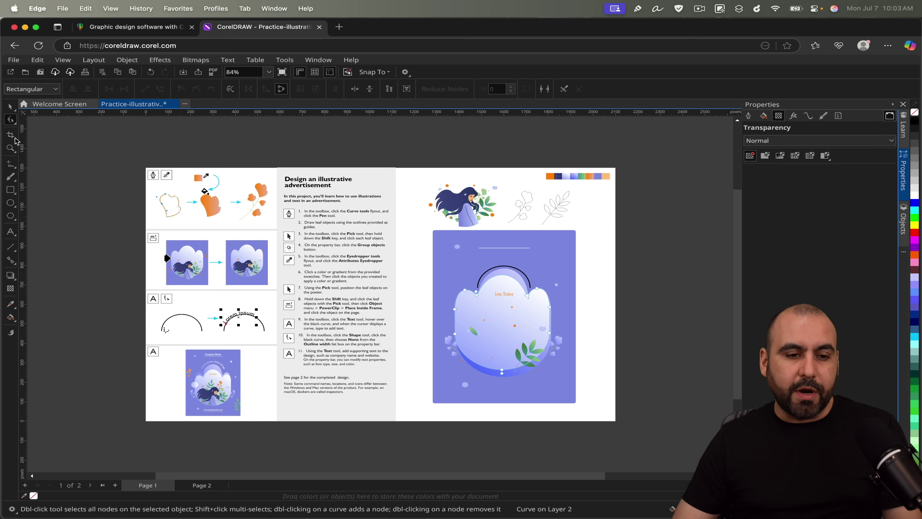
# Draw a test brush stroke across the page centre with the Artistic Media tool
pyautogui.click(14, 179)
pyautogui.click(50, 188)
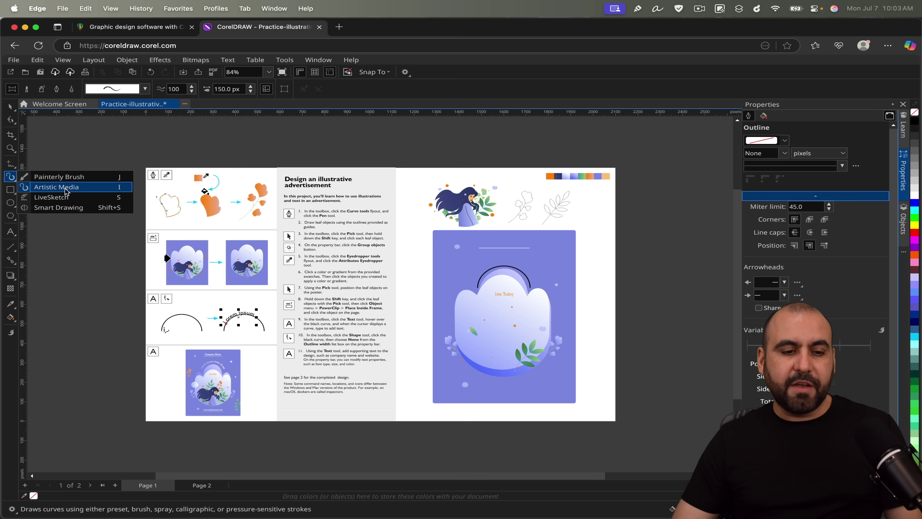
pyautogui.click(78, 188)
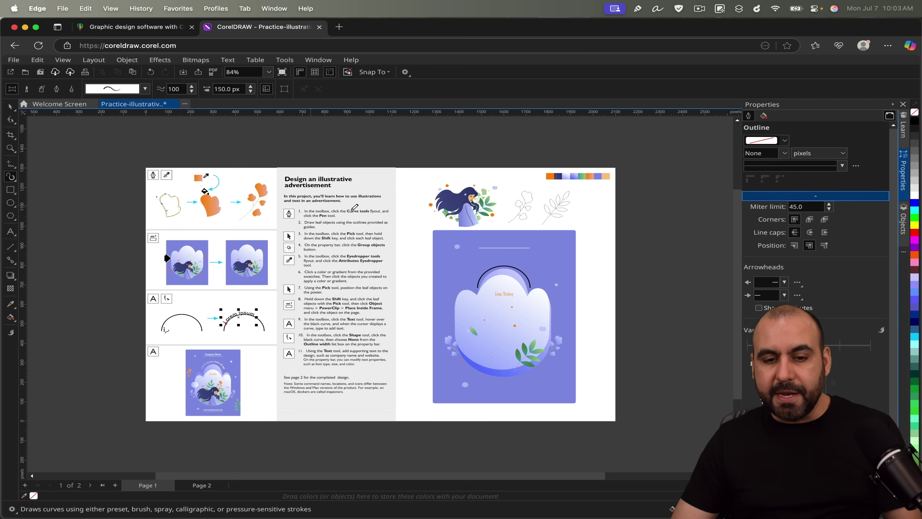
pyautogui.moveTo(399, 210)
pyautogui.mouseDown()
pyautogui.moveTo(300, 260)
pyautogui.moveTo(327, 240)
pyautogui.moveTo(400, 227)
pyautogui.moveTo(380, 210)
pyautogui.mouseUp()
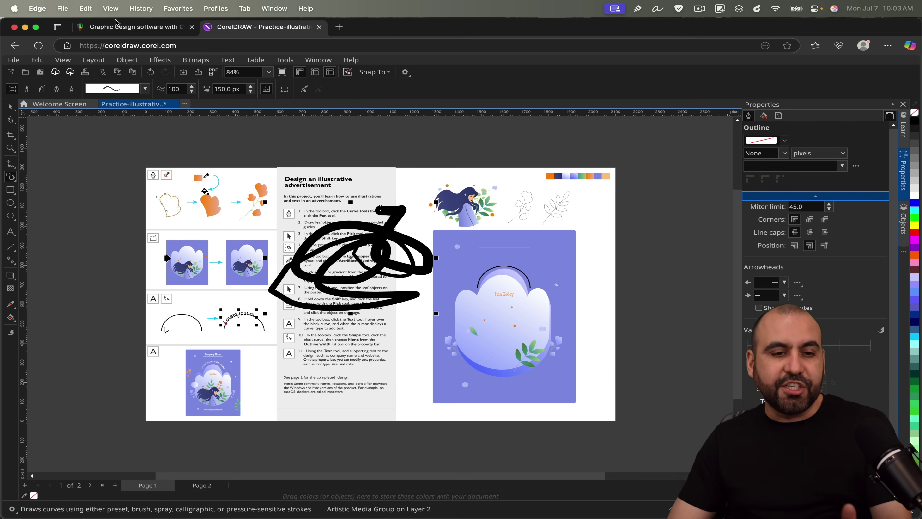
# Apply a different brush preset to the stroke, delete it, and return to desktop CorelDRAW 2025
pyautogui.click(145, 89)
pyautogui.scroll(-5, 144, 206)
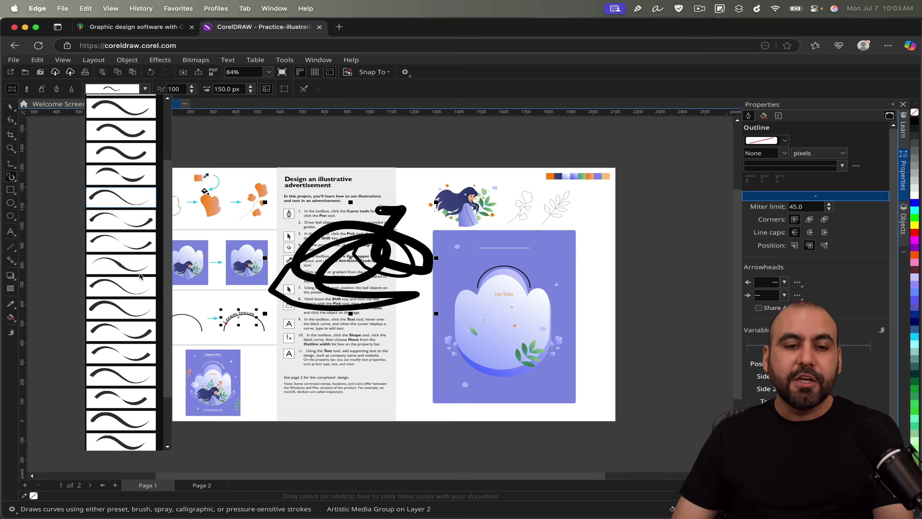
pyautogui.click(149, 125)
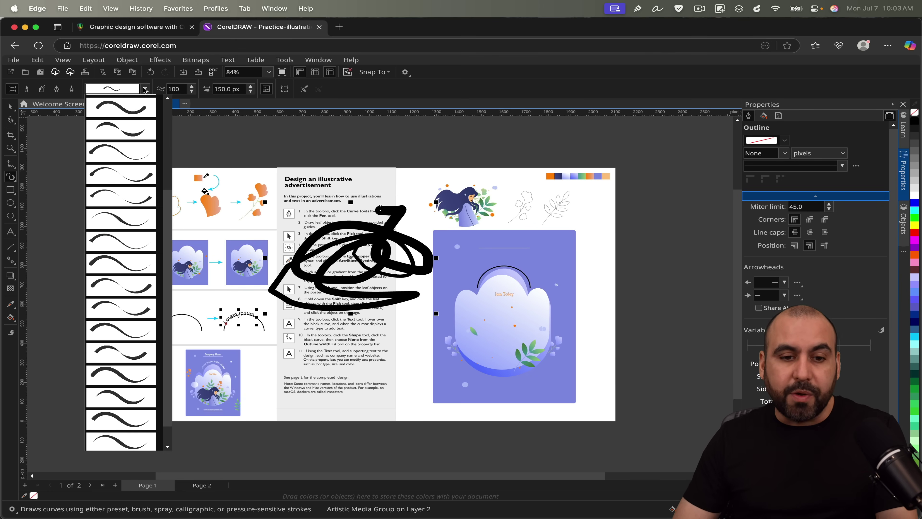
pyautogui.press('Delete')
pyautogui.press('Escape')
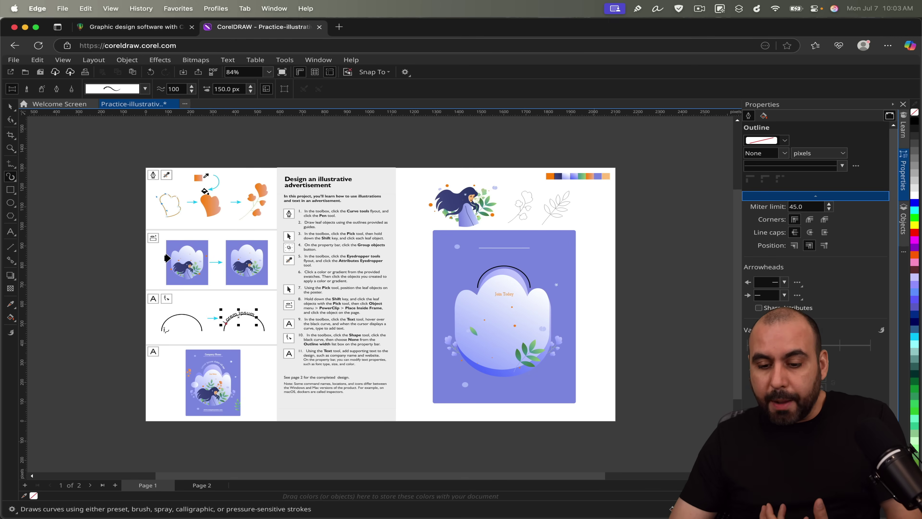
pyautogui.click(586, 513)
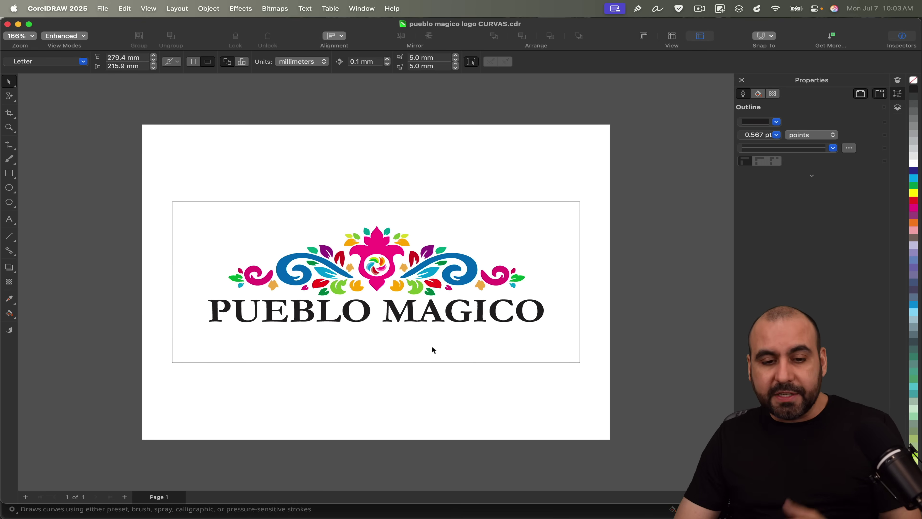
# Pull the logo's left blue swirl out of the ornament to sit above the frame
pyautogui.click(287, 265)
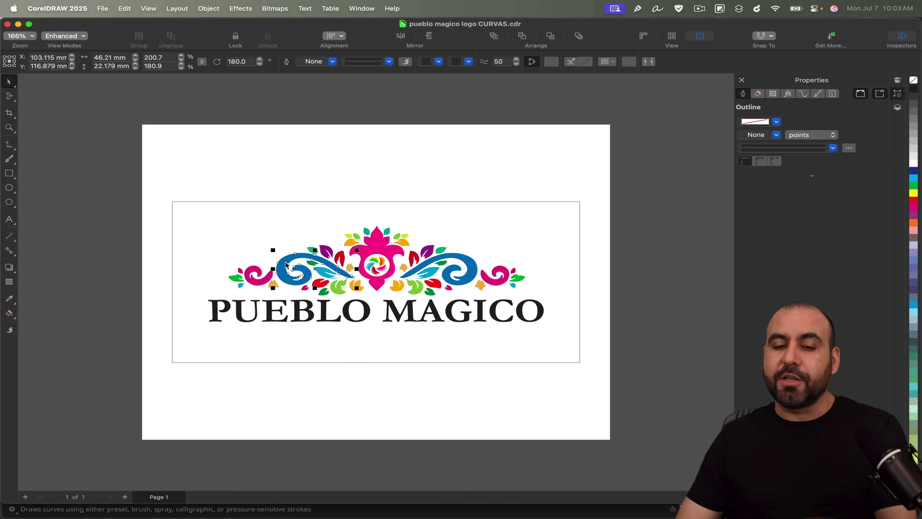
pyautogui.moveTo(287, 265); pyautogui.dragTo(334, 171)
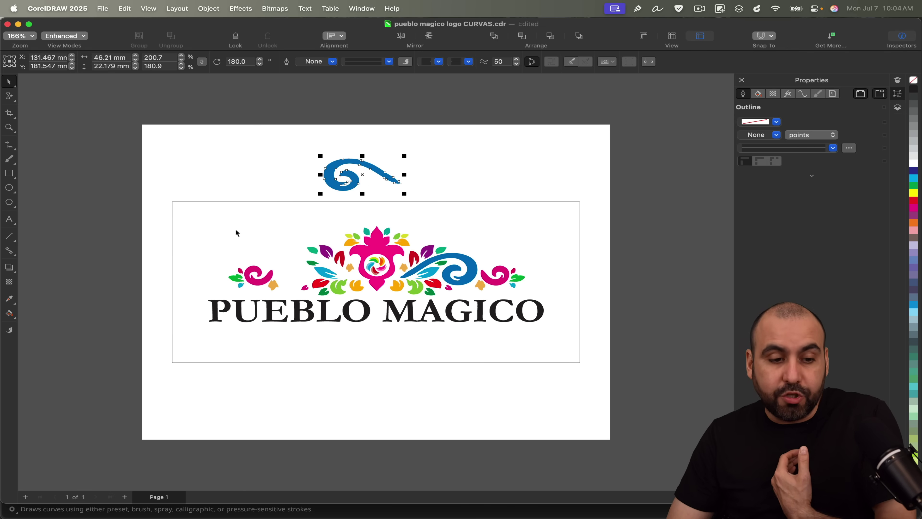
pyautogui.click(9, 219)
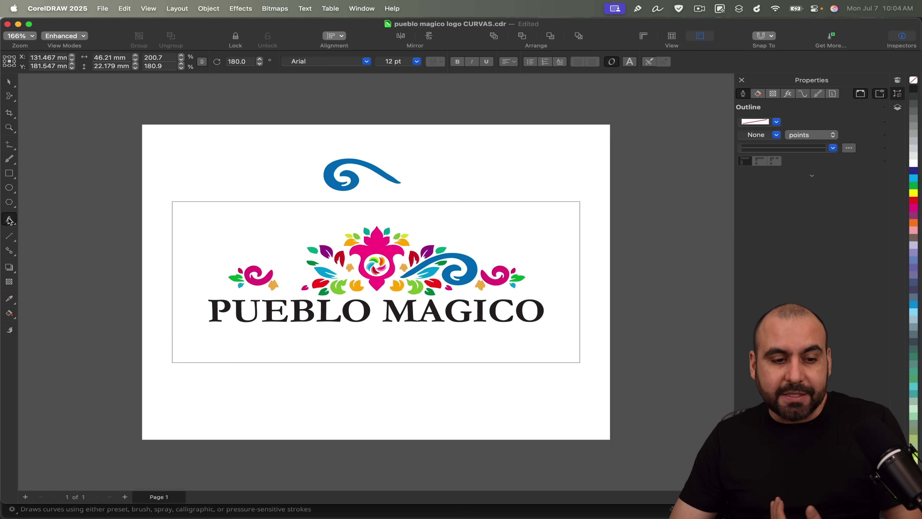
# Type 'HELLO I AM A TEXT…' along the swirl's edge and trim its trailing characters
pyautogui.click(345, 158)
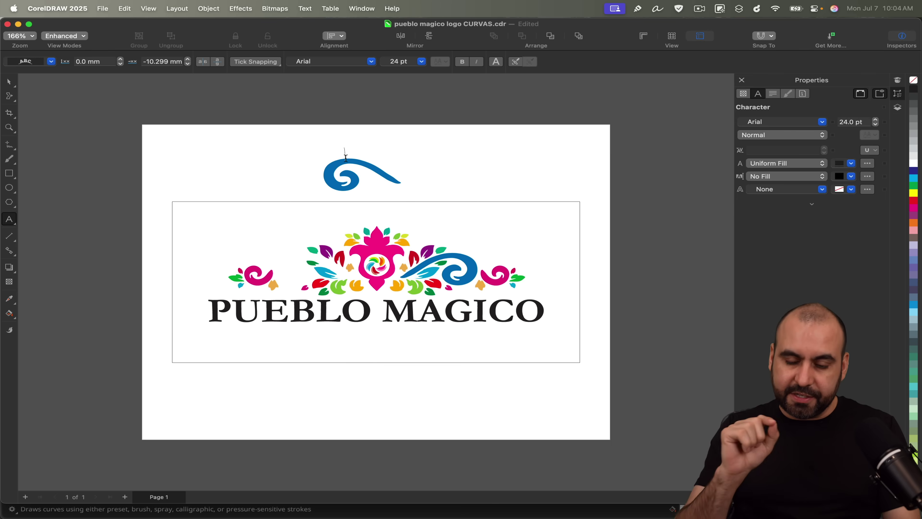
pyautogui.write('HE')
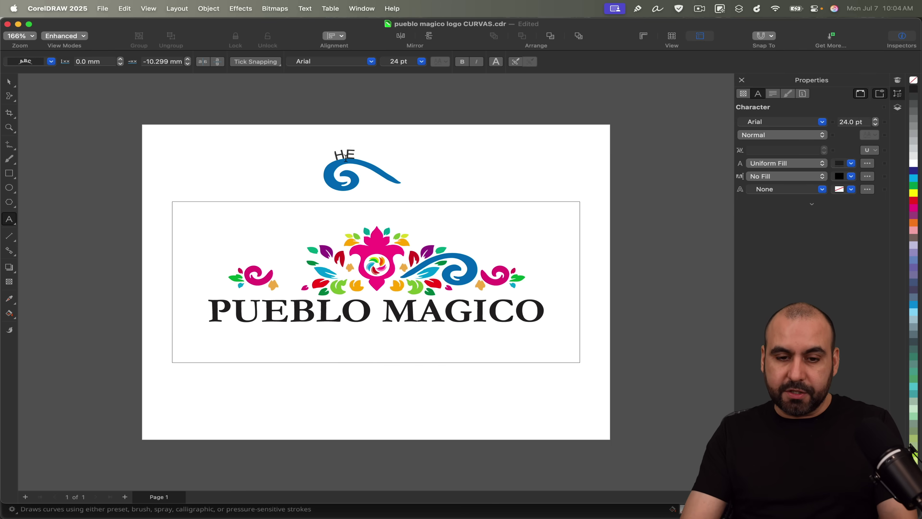
pyautogui.write('LLO I AM')
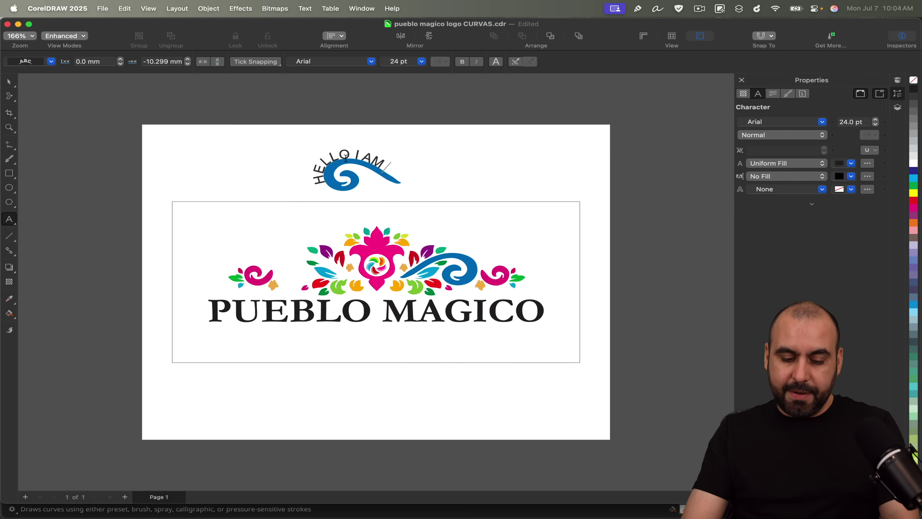
pyautogui.write(' A TEXT')
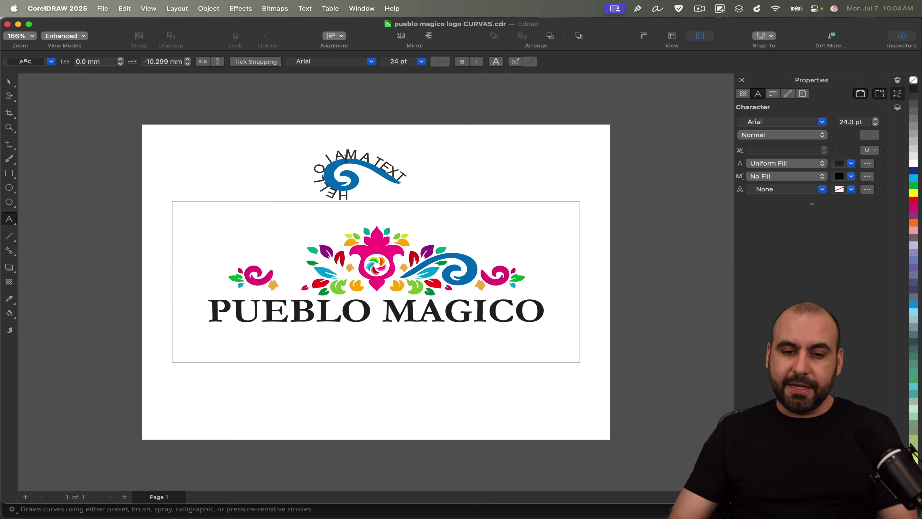
pyautogui.write(' ad.kaieykspies')
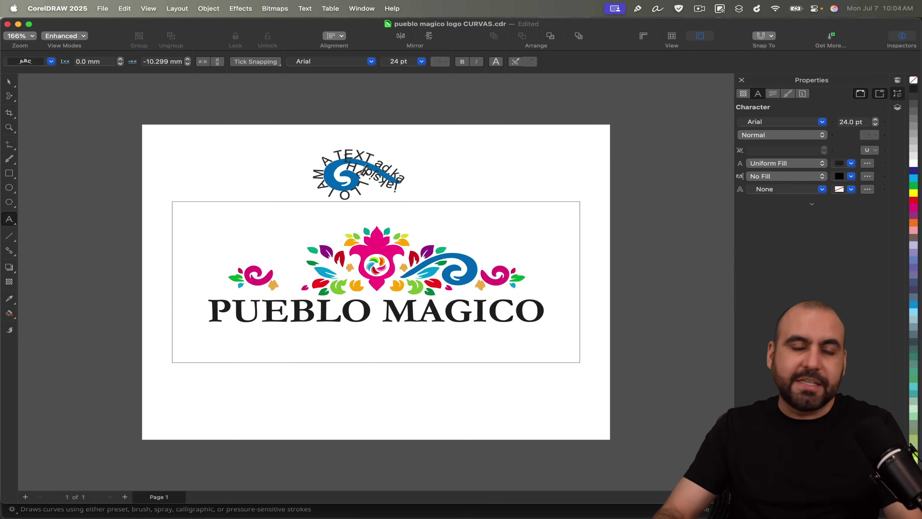
pyautogui.write('aksidjasepsepps')
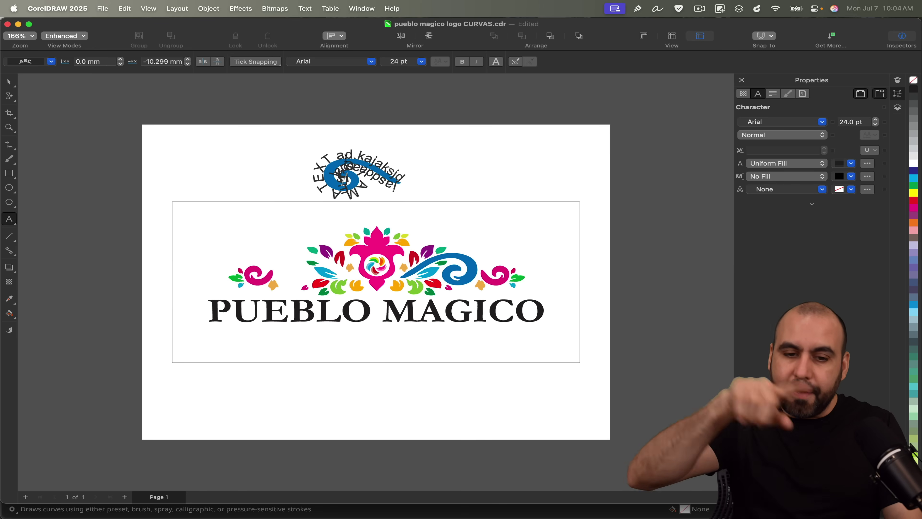
pyautogui.press('BackSpace')
pyautogui.press('BackSpace')
pyautogui.press('BackSpace')
pyautogui.press('BackSpace')
pyautogui.press('BackSpace')
pyautogui.press('BackSpace')
pyautogui.press('BackSpace')
pyautogui.press('BackSpace')
pyautogui.press('BackSpace')
pyautogui.press('BackSpace')
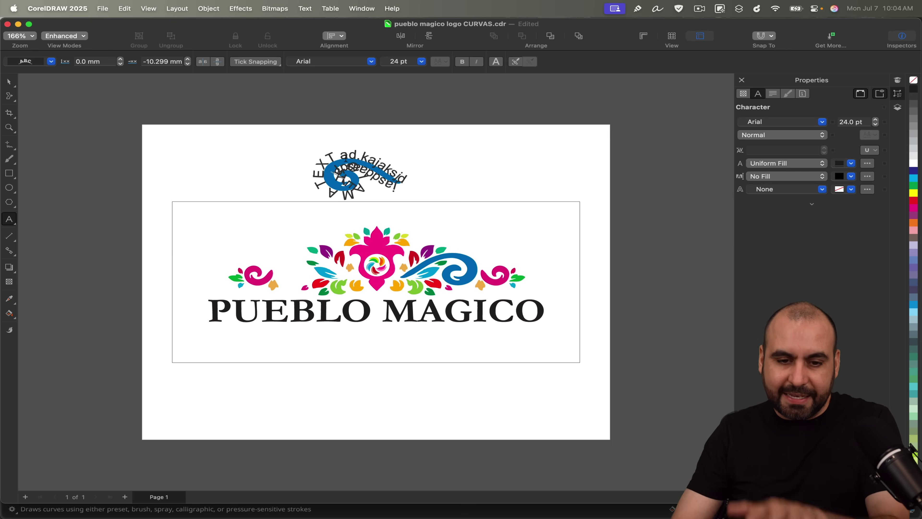
pyautogui.press('BackSpace')
pyautogui.press('BackSpace')
pyautogui.press('BackSpace')
pyautogui.press('BackSpace')
pyautogui.press('BackSpace')
pyautogui.press('BackSpace')
pyautogui.press('BackSpace')
pyautogui.press('BackSpace')
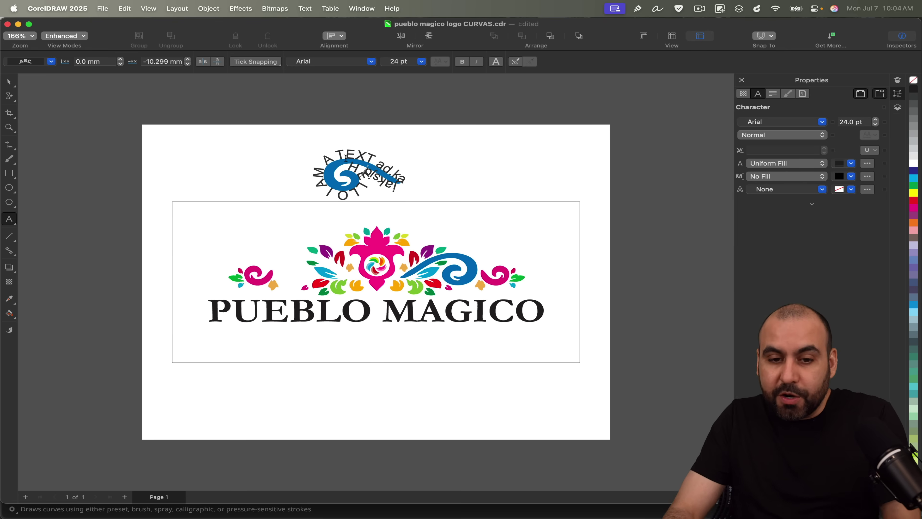
pyautogui.press('BackSpace')
pyautogui.press('BackSpace')
pyautogui.press('BackSpace')
pyautogui.press('BackSpace')
pyautogui.press('BackSpace')
pyautogui.press('BackSpace')
pyautogui.press('BackSpace')
pyautogui.press('BackSpace')
pyautogui.press('BackSpace')
pyautogui.press('BackSpace')
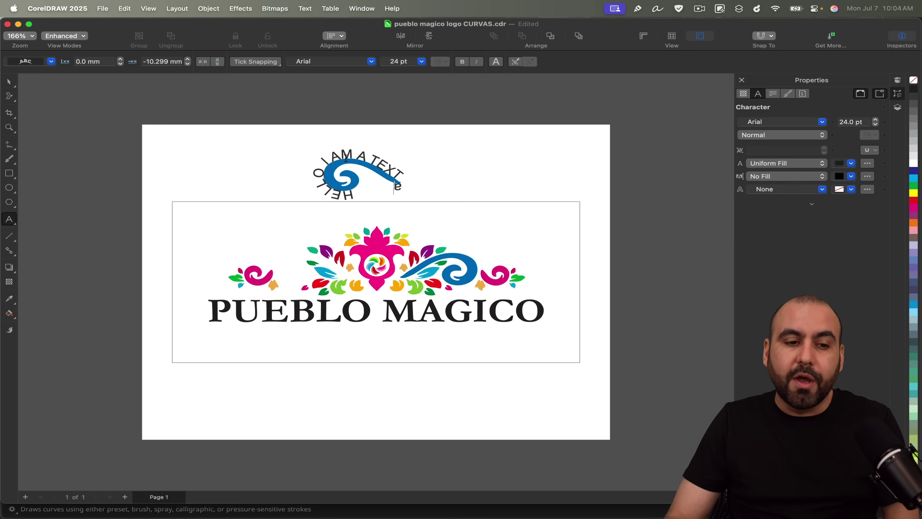
pyautogui.press('BackSpace')
pyautogui.press('BackSpace')
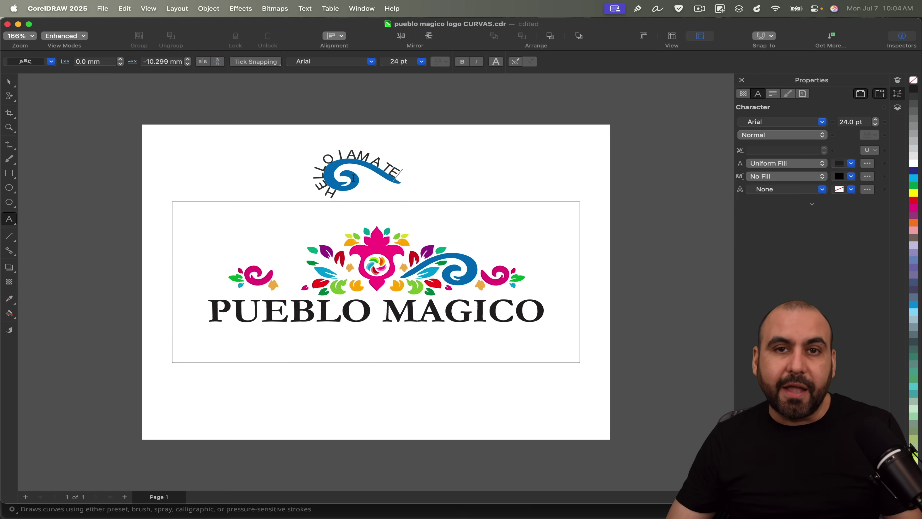
pyautogui.press('BackSpace')
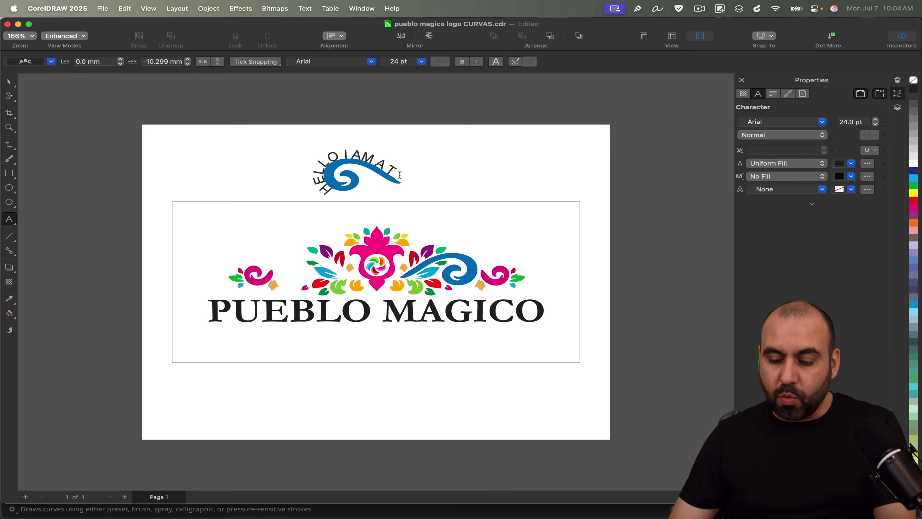
# Delete the curved text object and reselect the bare blue swirl
pyautogui.click(9, 82)
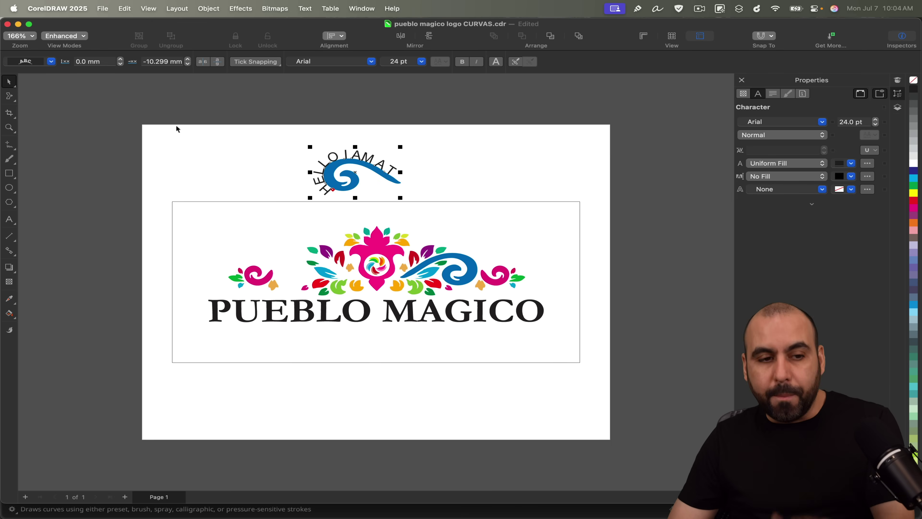
pyautogui.press('Delete')
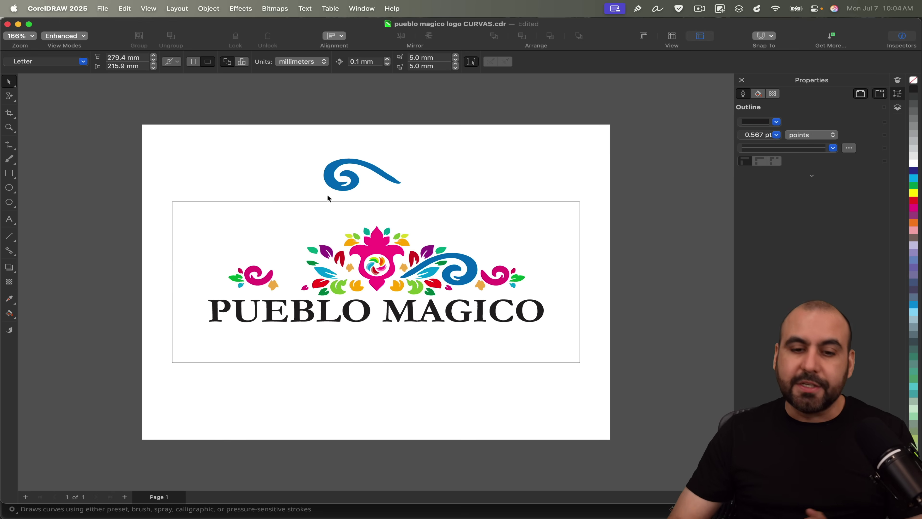
pyautogui.click(333, 184)
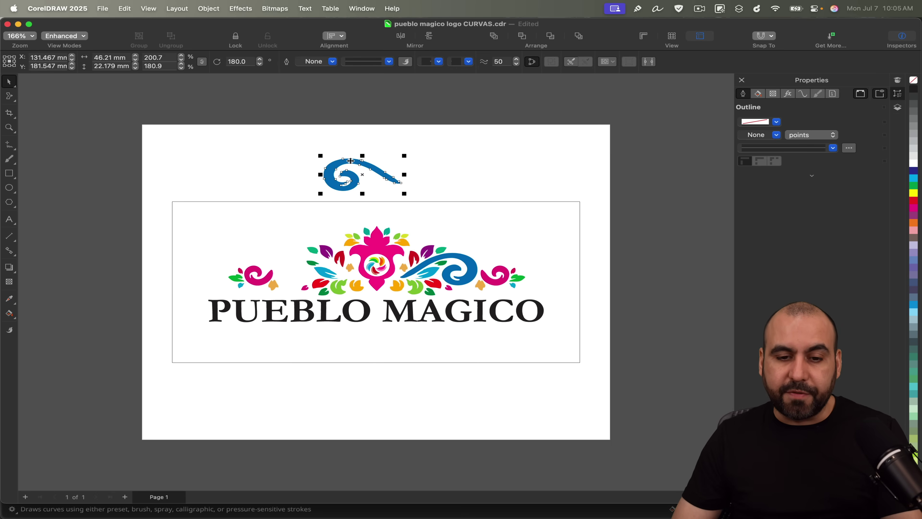
pyautogui.doubleClick(362, 160)
pyautogui.moveTo(346, 161); pyautogui.dragTo(390, 146)
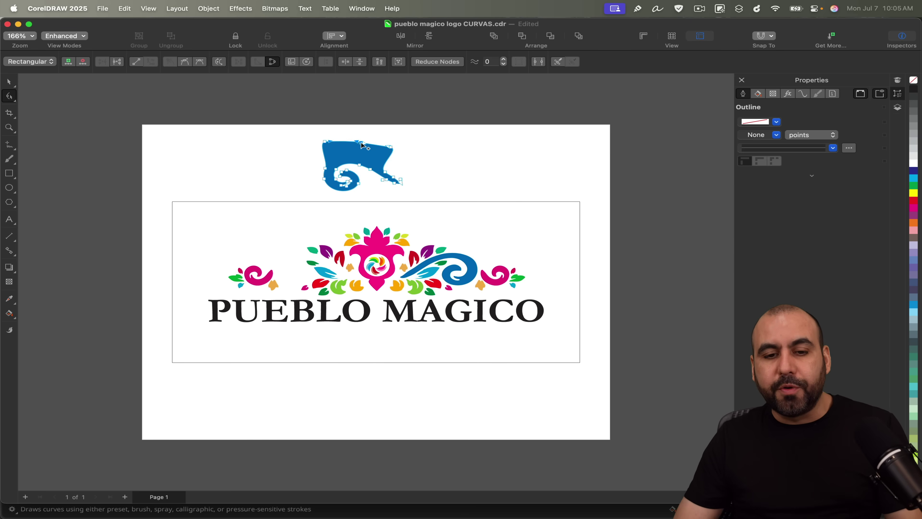
pyautogui.press('Delete')
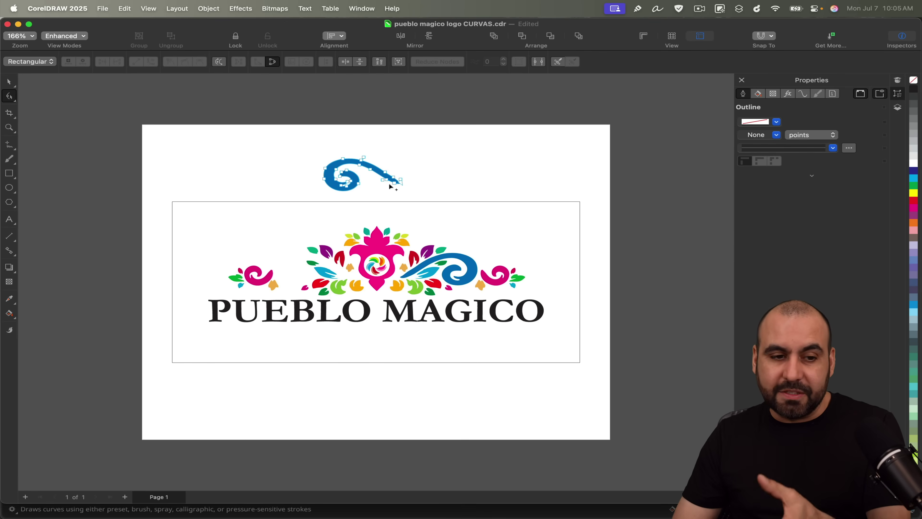
pyautogui.click(11, 175)
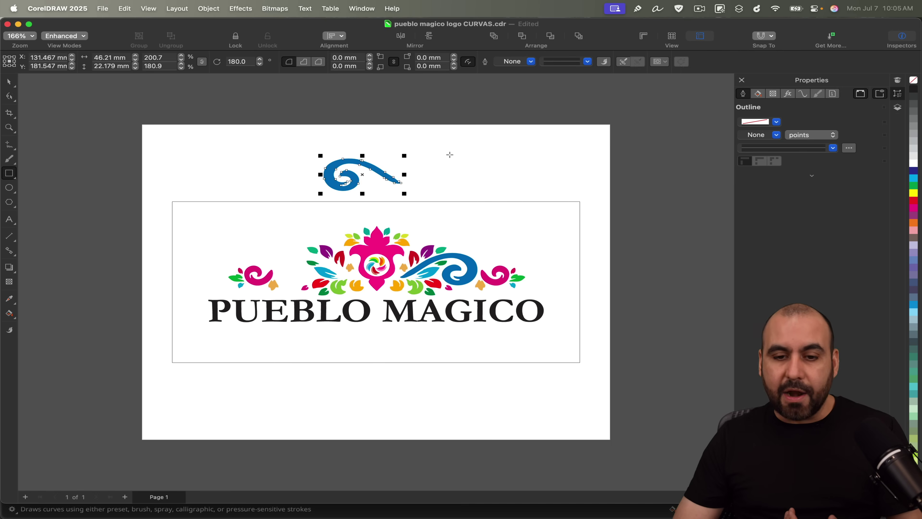
# Draw an empty rectangle to the right of the blue swirl
pyautogui.moveTo(439, 149); pyautogui.dragTo(508, 177)
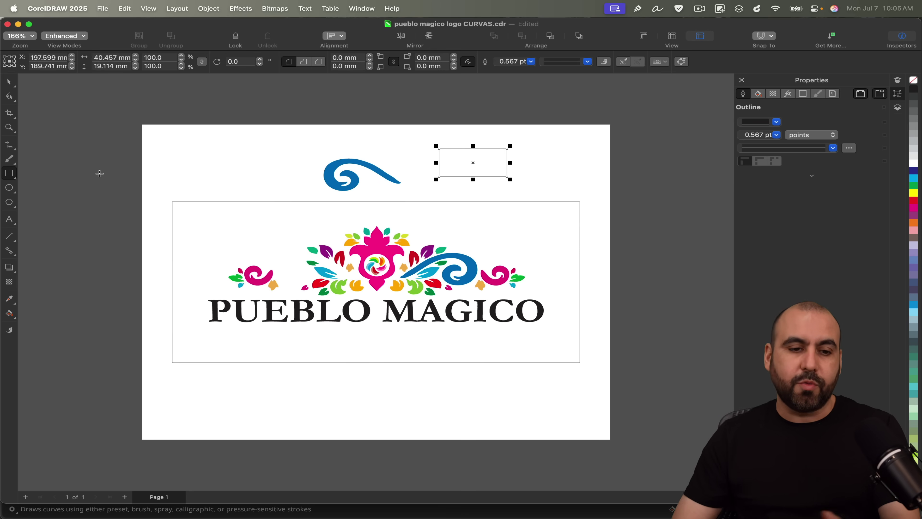
pyautogui.click(12, 147)
pyautogui.click(17, 152)
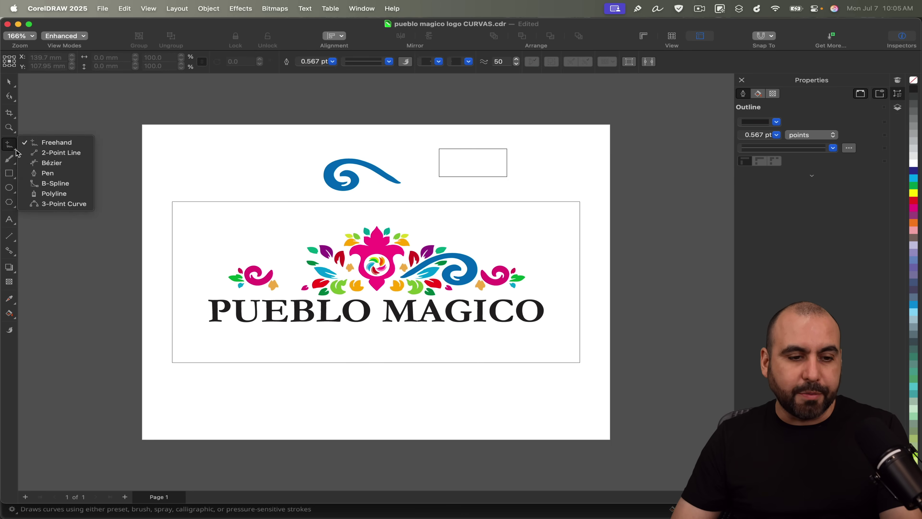
pyautogui.click(15, 100)
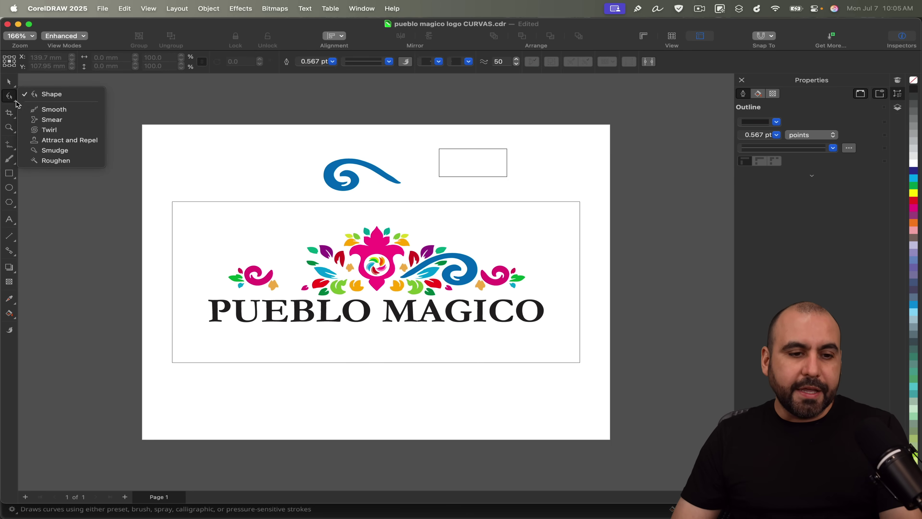
# Smear the rectangle's edge into a curved bulge, then delete the distorted shape
pyautogui.click(76, 123)
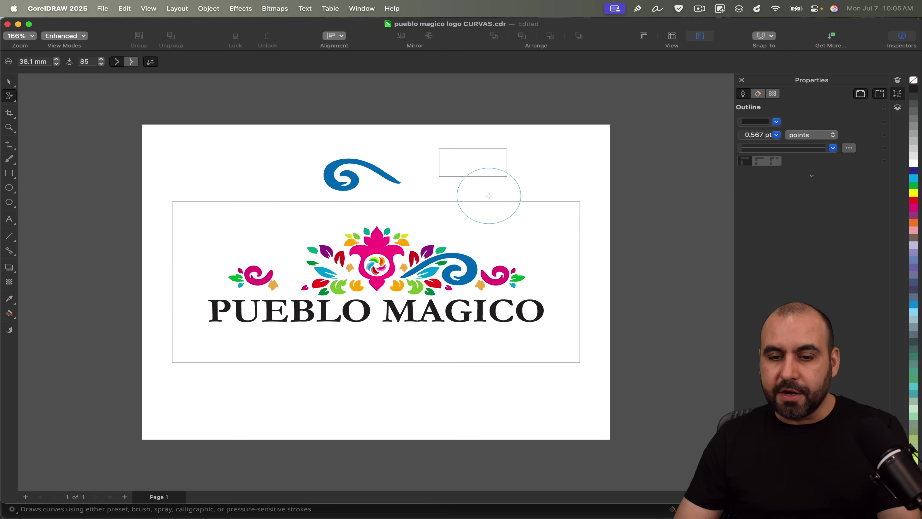
pyautogui.click(461, 168)
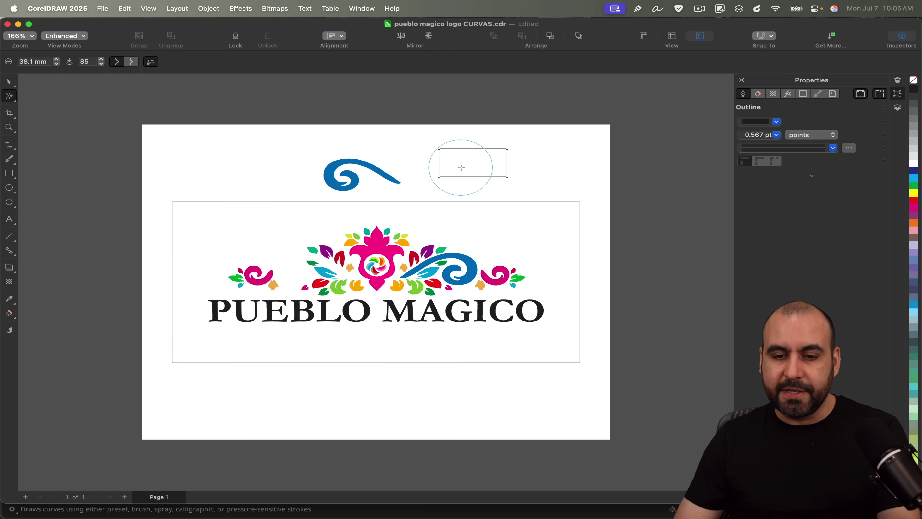
pyautogui.moveTo(461, 167)
pyautogui.mouseDown()
pyautogui.moveTo(449, 191)
pyautogui.moveTo(479, 175)
pyautogui.moveTo(492, 181)
pyautogui.moveTo(481, 157)
pyautogui.moveTo(456, 141)
pyautogui.moveTo(442, 160)
pyautogui.moveTo(414, 165)
pyautogui.moveTo(488, 158)
pyautogui.moveTo(521, 109)
pyautogui.moveTo(552, 189)
pyautogui.mouseUp()
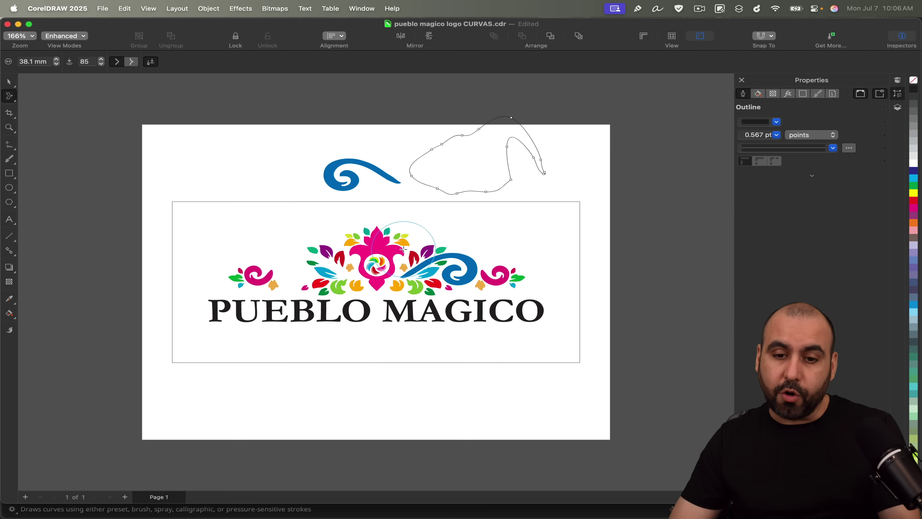
pyautogui.click(10, 83)
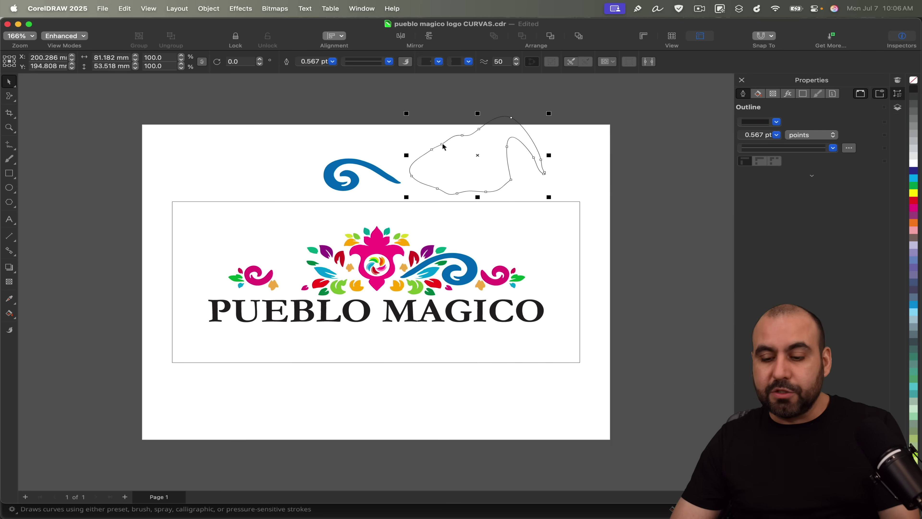
pyautogui.press('Delete')
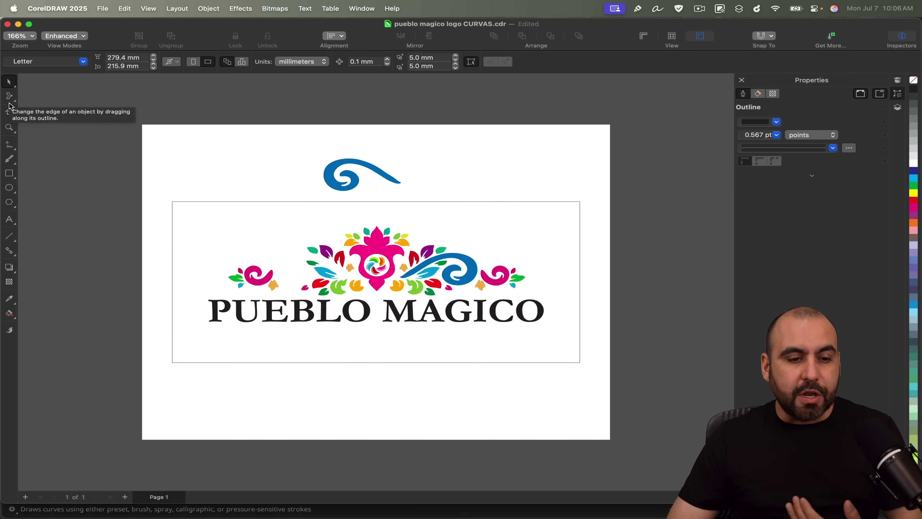
pyautogui.click(13, 163)
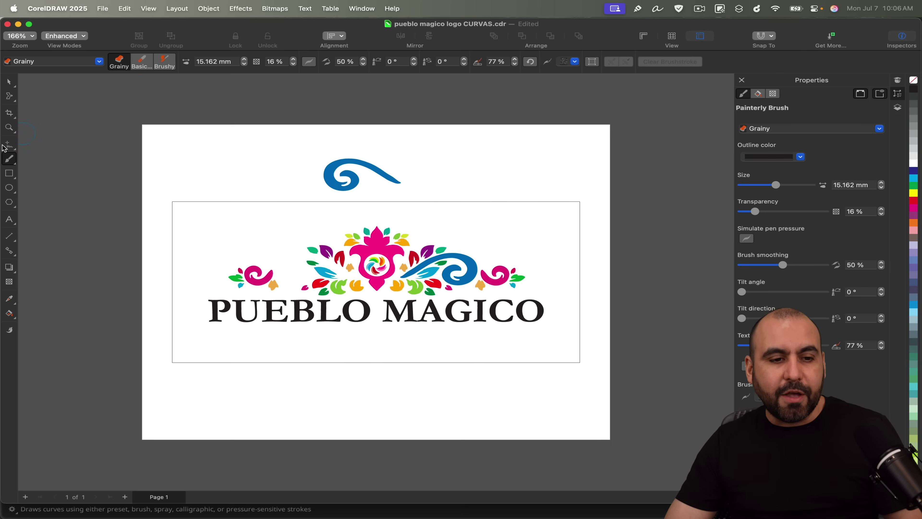
pyautogui.click(99, 61)
pyautogui.scroll(-6, 66, 146)
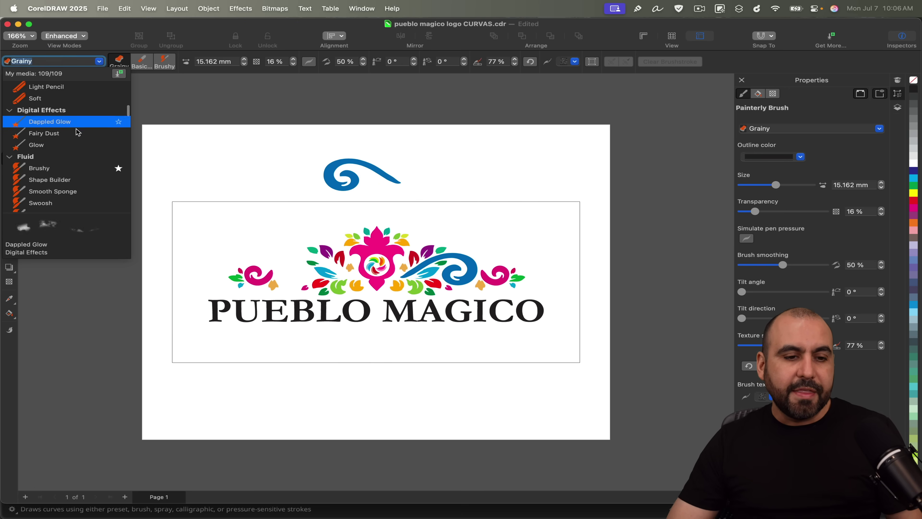
pyautogui.click(74, 133)
pyautogui.moveTo(234, 168)
pyautogui.mouseDown()
pyautogui.moveTo(276, 265)
pyautogui.moveTo(262, 301)
pyautogui.mouseUp()
pyautogui.press('super+z')
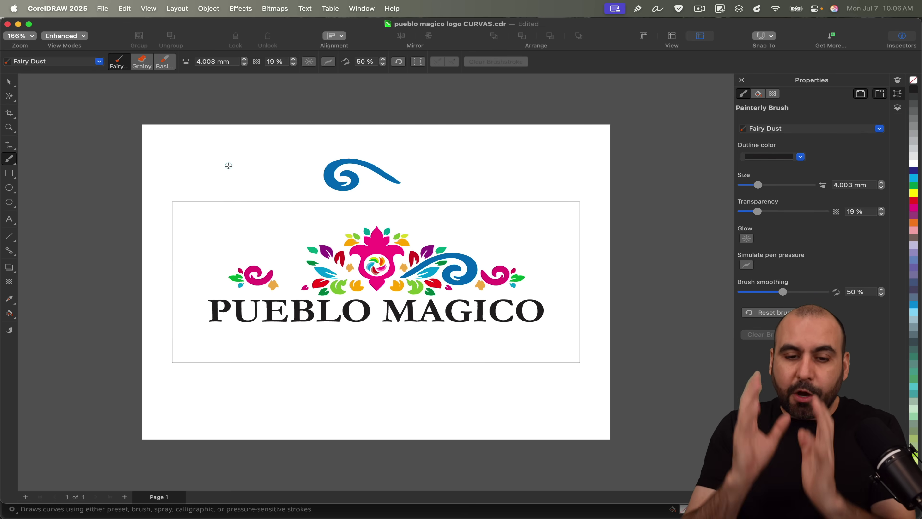
pyautogui.click(9, 82)
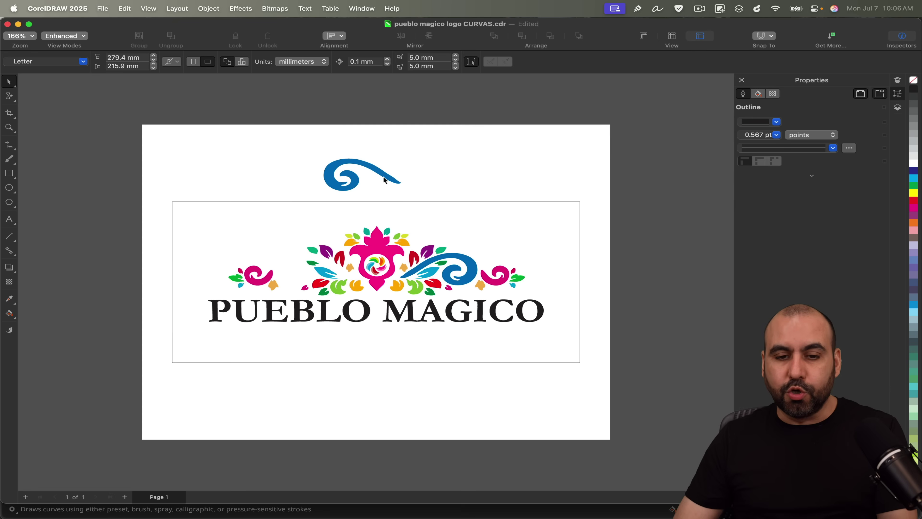
# Select the blue swirl and review its fill, transparency, effect, curve and brush properties
pyautogui.click(369, 172)
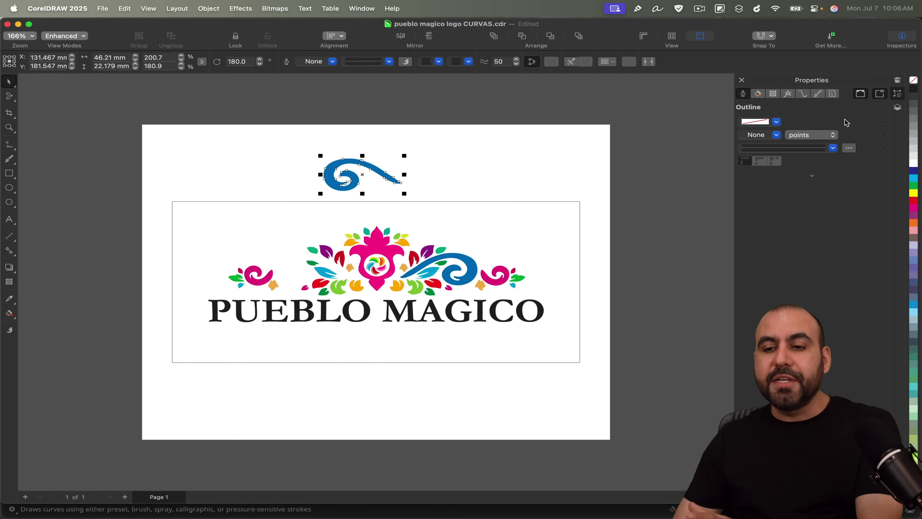
pyautogui.click(759, 94)
pyautogui.click(774, 94)
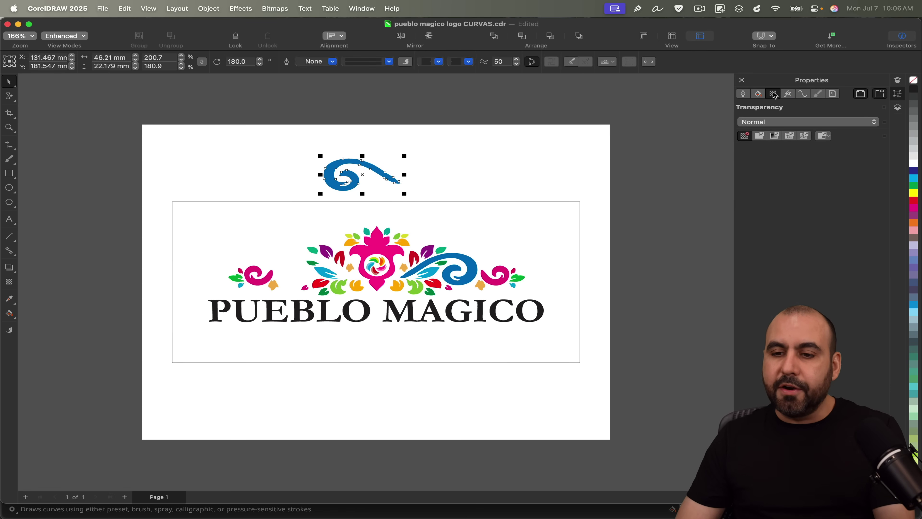
pyautogui.click(788, 94)
pyautogui.click(803, 95)
pyautogui.click(820, 96)
pyautogui.click(834, 95)
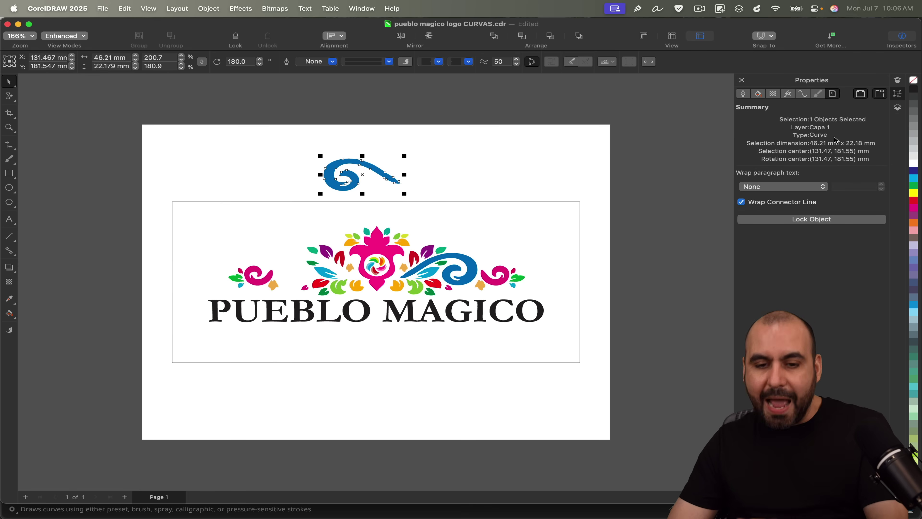
# Move the swirl back into the ornament's left side and open the Print dialog
pyautogui.moveTo(364, 167); pyautogui.dragTo(299, 258)
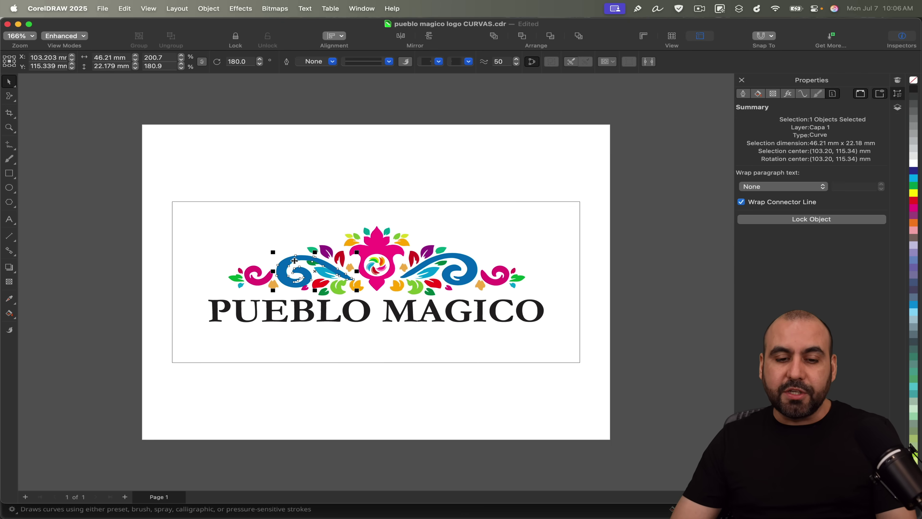
pyautogui.click(420, 144)
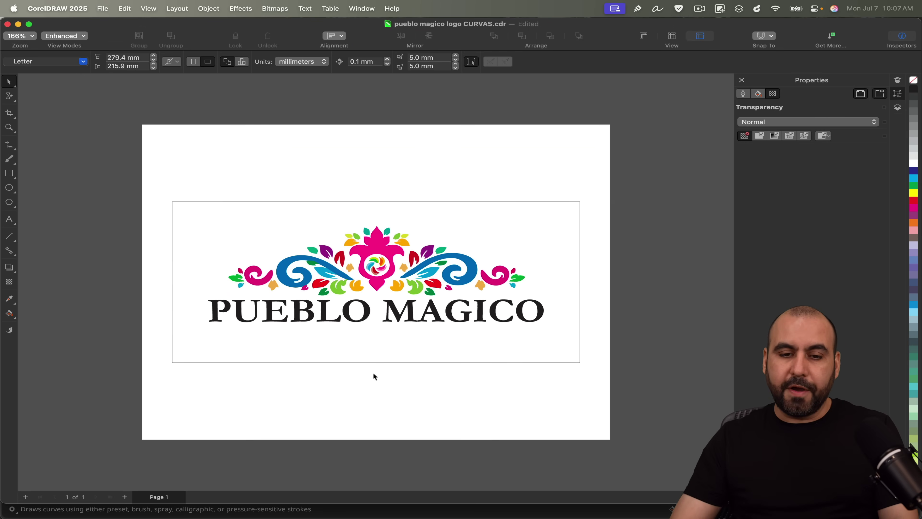
pyautogui.press('super+p')
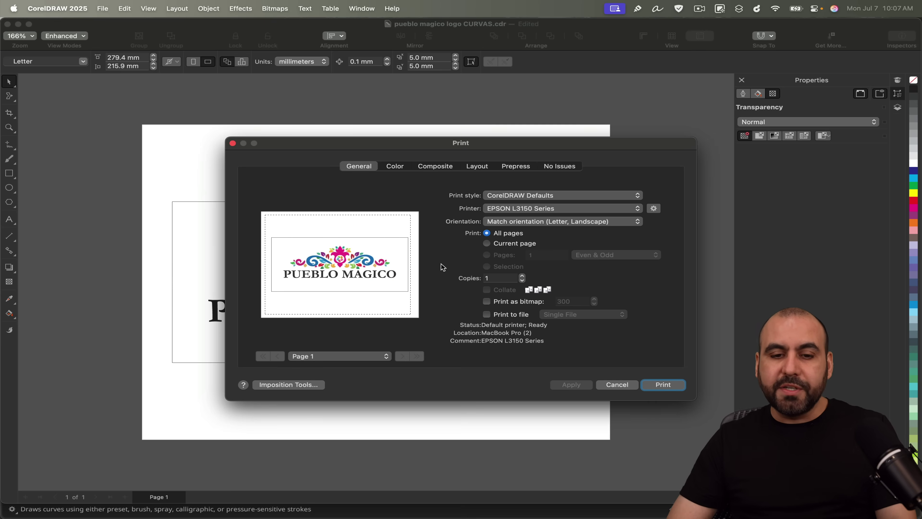
pyautogui.click(399, 168)
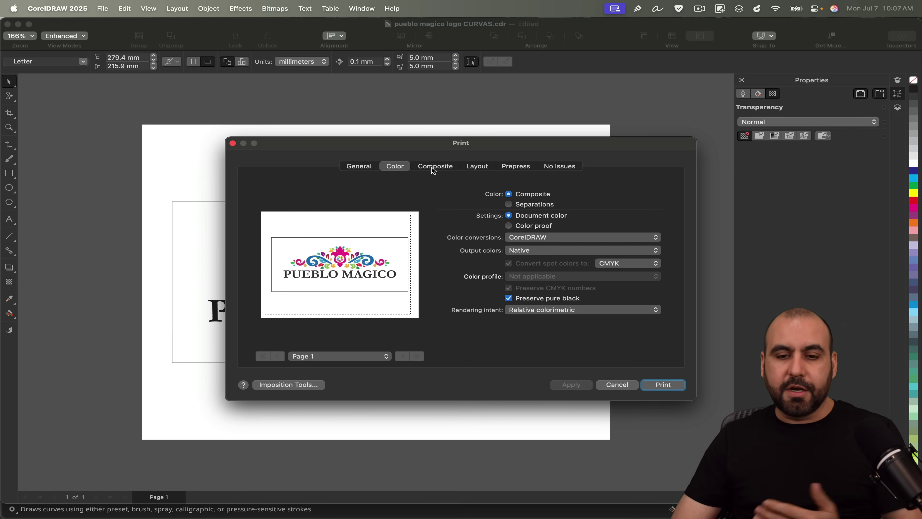
pyautogui.click(449, 170)
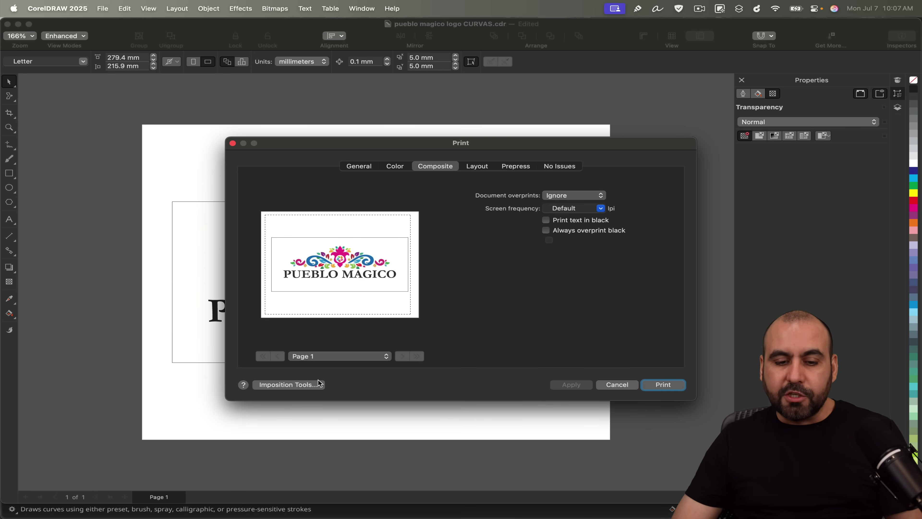
pyautogui.click(307, 385)
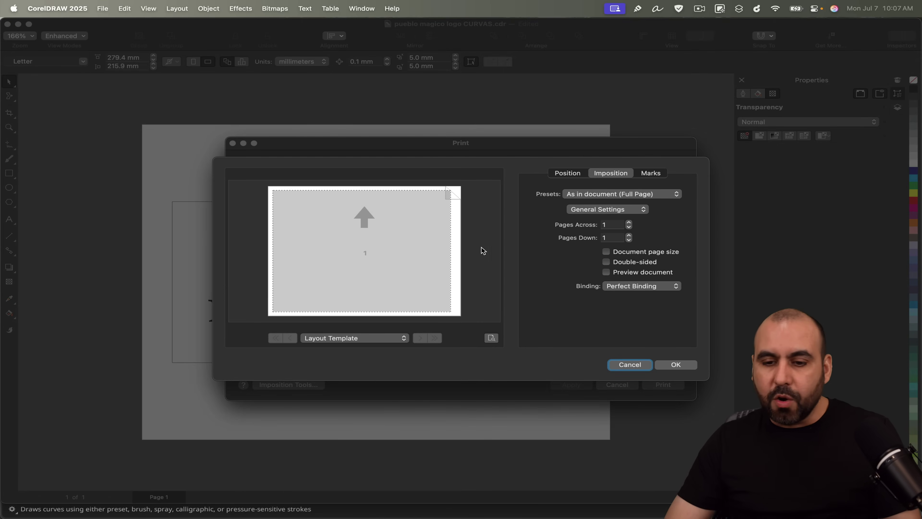
pyautogui.click(629, 222)
pyautogui.click(629, 223)
pyautogui.click(629, 222)
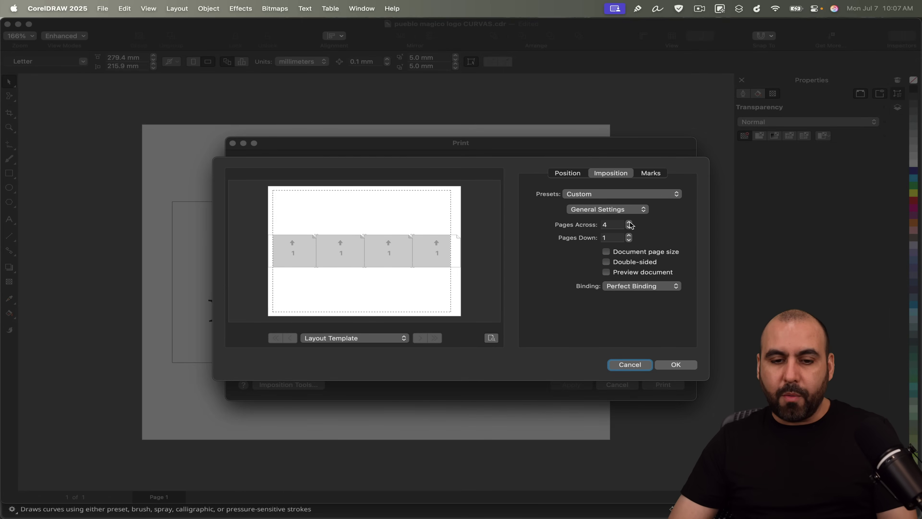
pyautogui.click(630, 222)
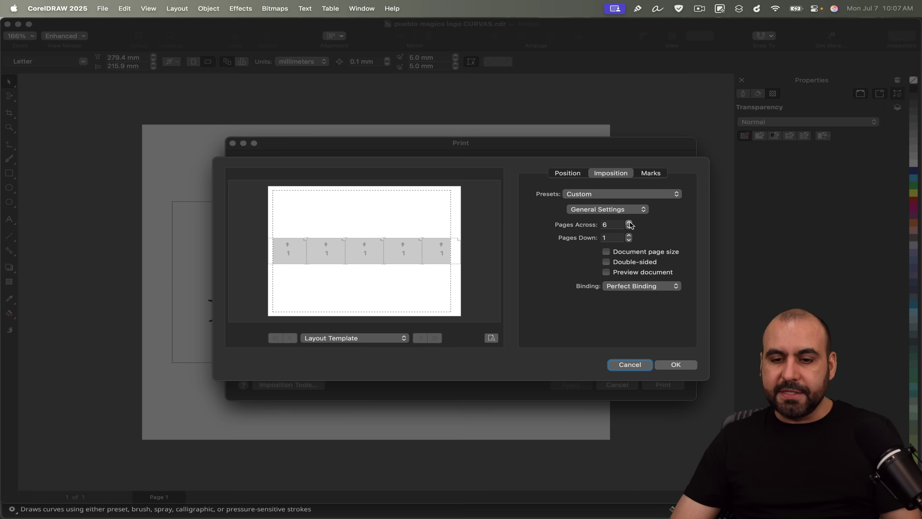
pyautogui.click(630, 223)
pyautogui.click(629, 235)
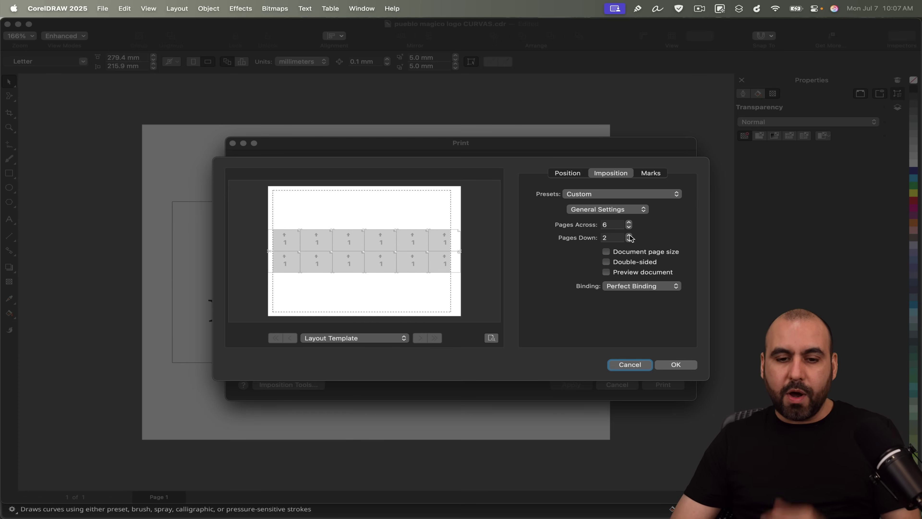
pyautogui.click(629, 236)
pyautogui.click(629, 236)
pyautogui.click(630, 236)
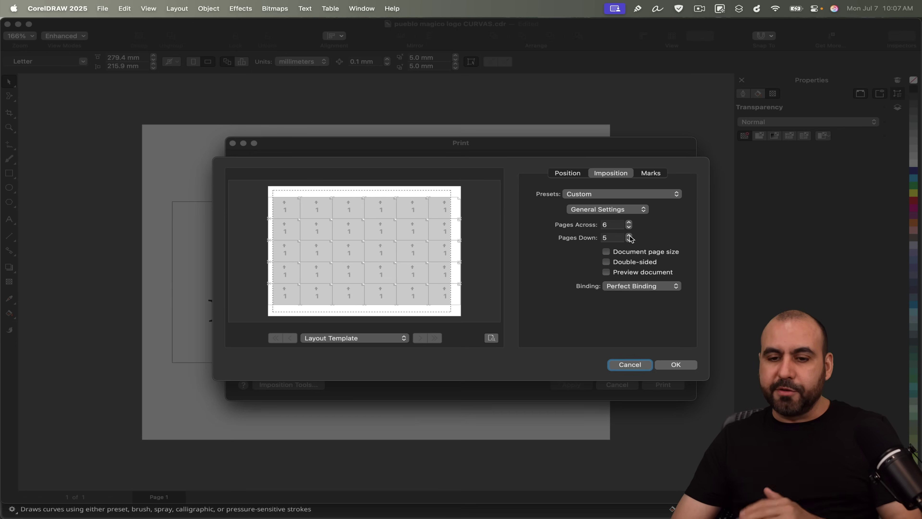
pyautogui.click(673, 195)
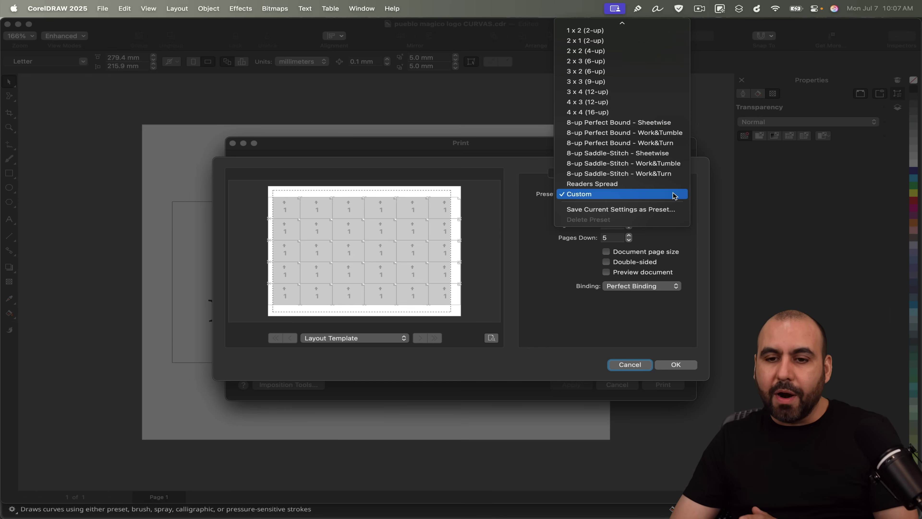
pyautogui.click(681, 234)
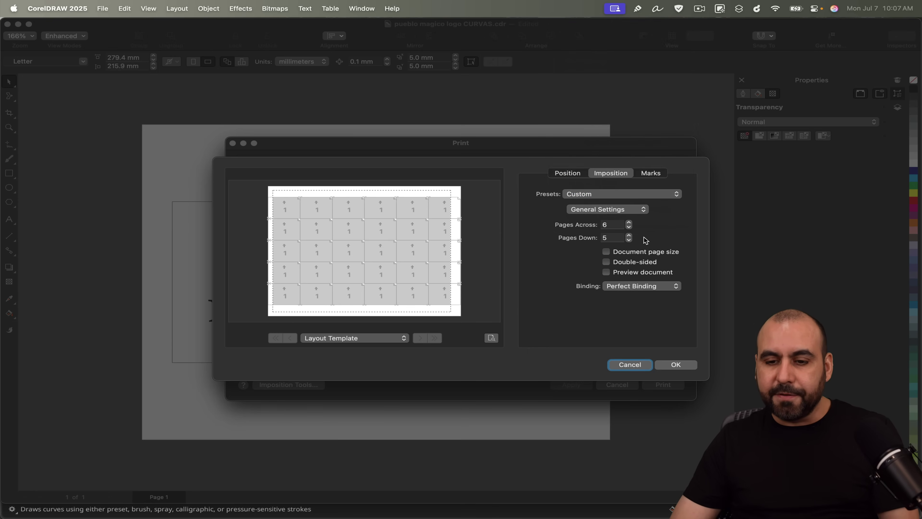
pyautogui.click(606, 252)
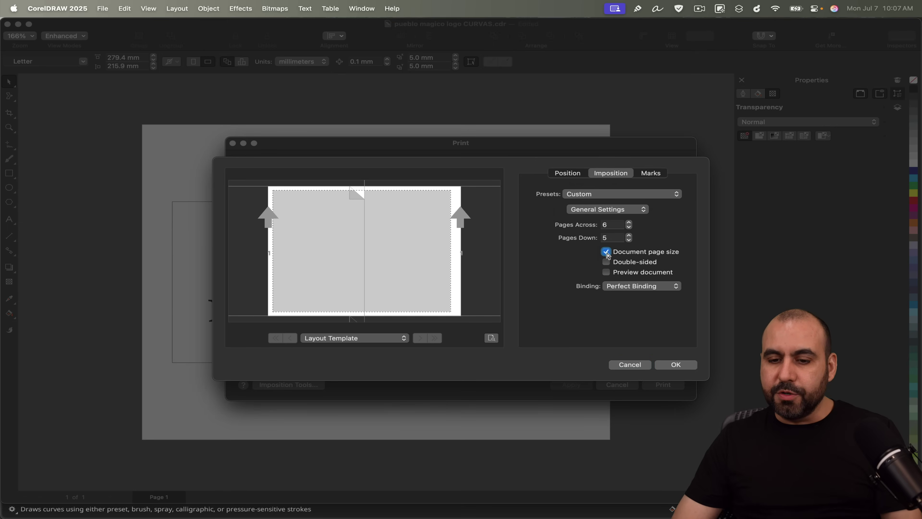
pyautogui.click(606, 262)
pyautogui.click(607, 273)
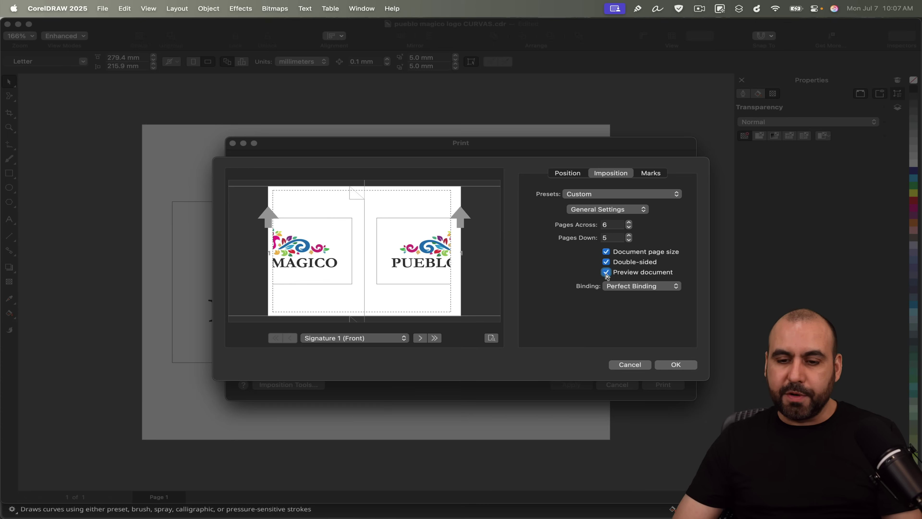
pyautogui.click(629, 227)
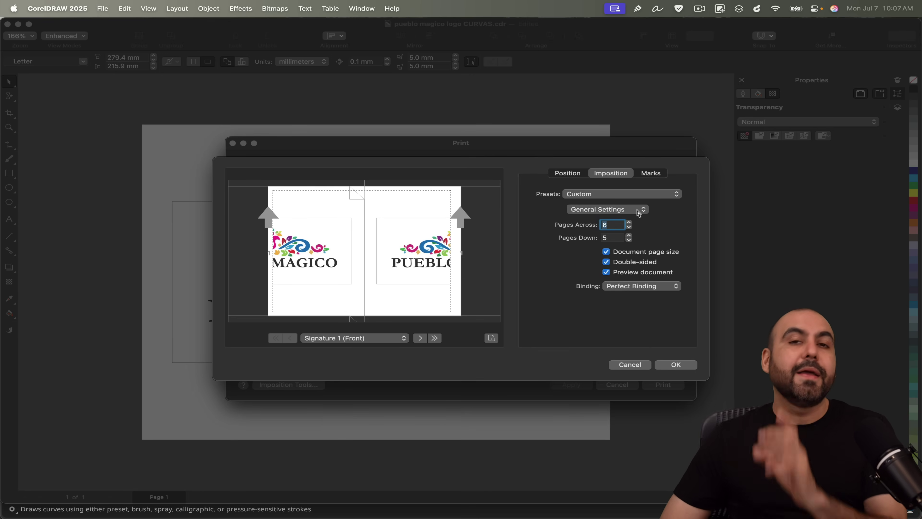
pyautogui.click(632, 365)
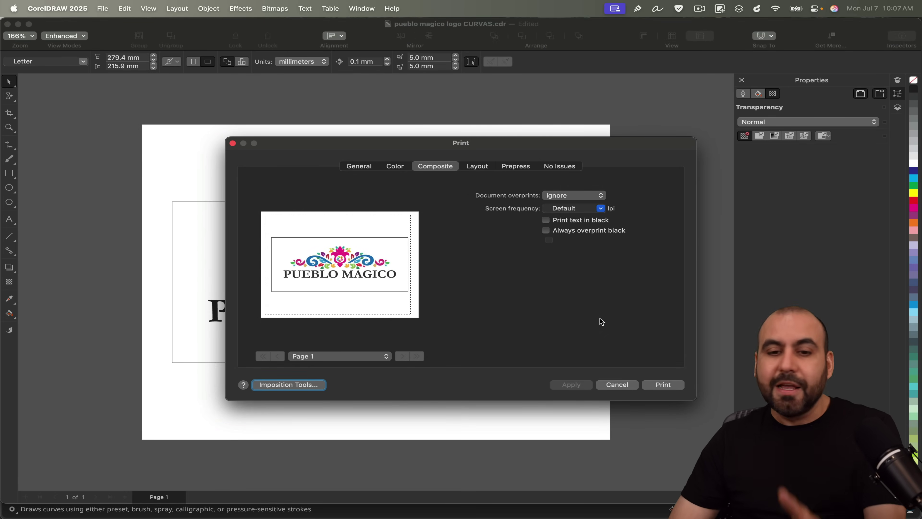
pyautogui.click(477, 166)
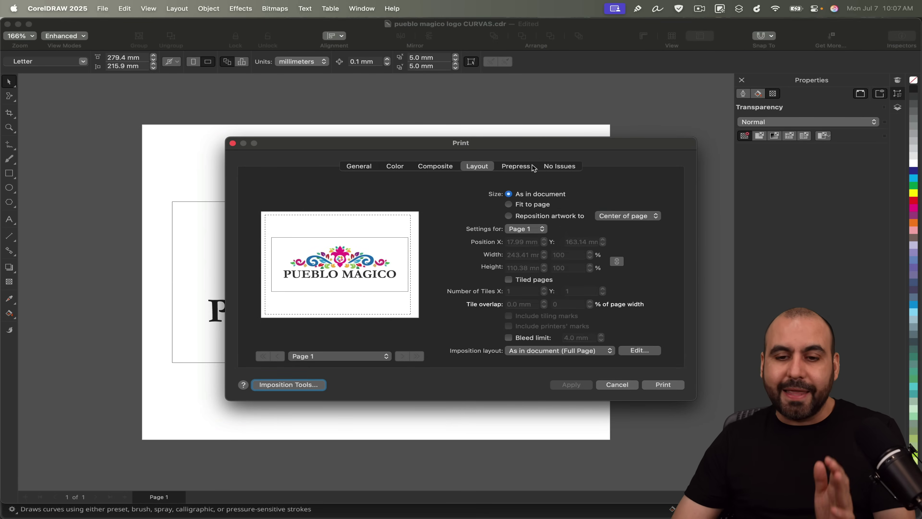
pyautogui.click(516, 166)
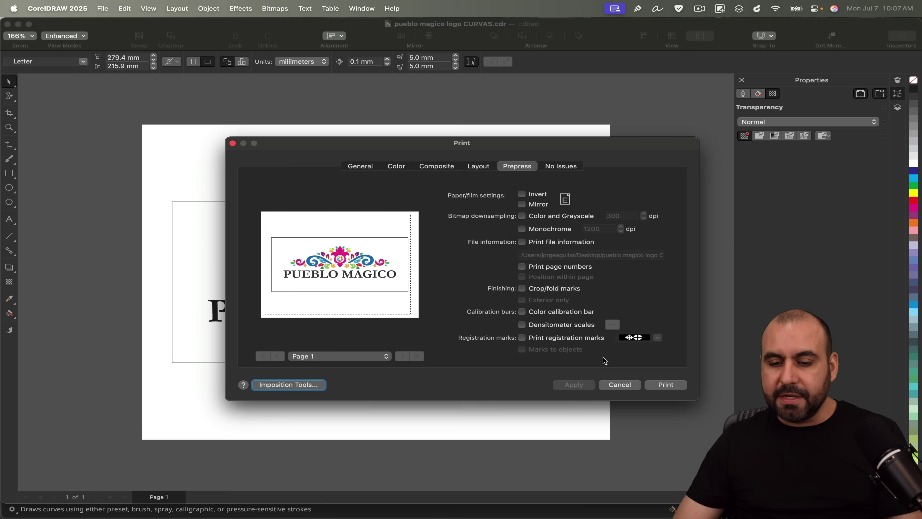
pyautogui.click(620, 386)
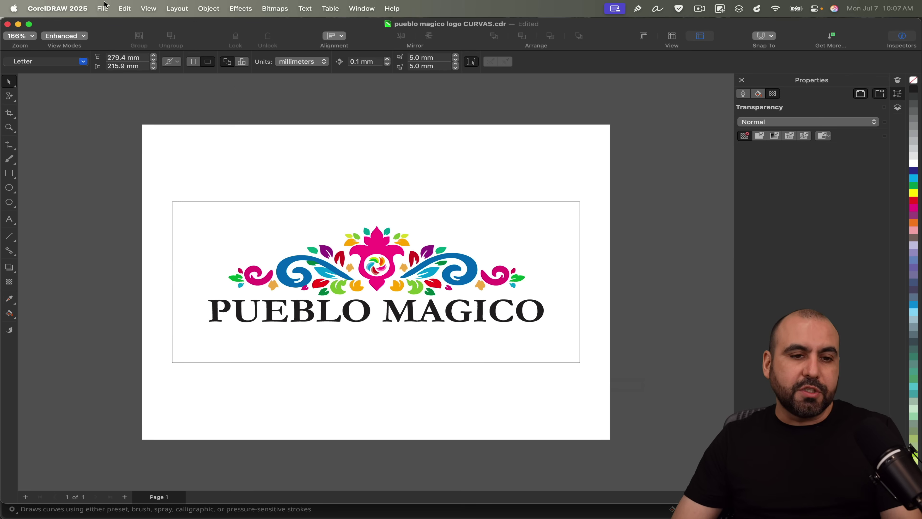
pyautogui.click(125, 8)
pyautogui.moveTo(98, 10)
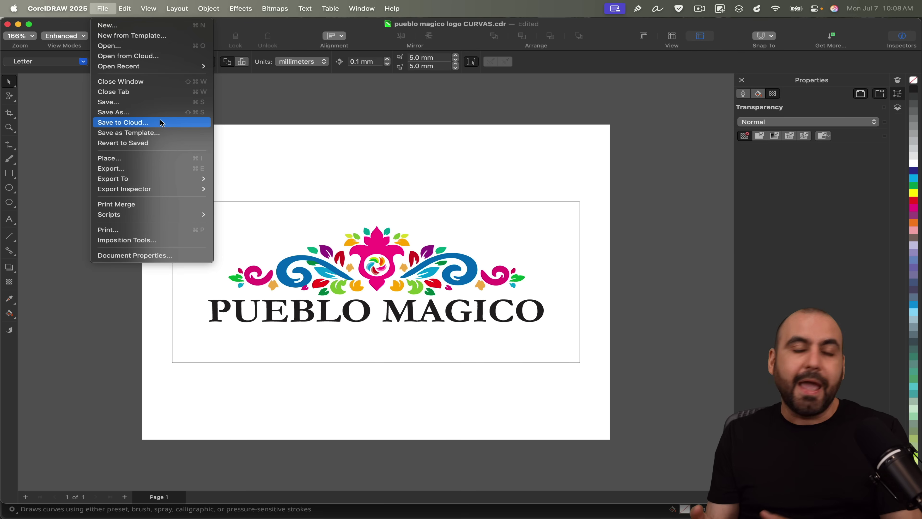
pyautogui.click(230, 123)
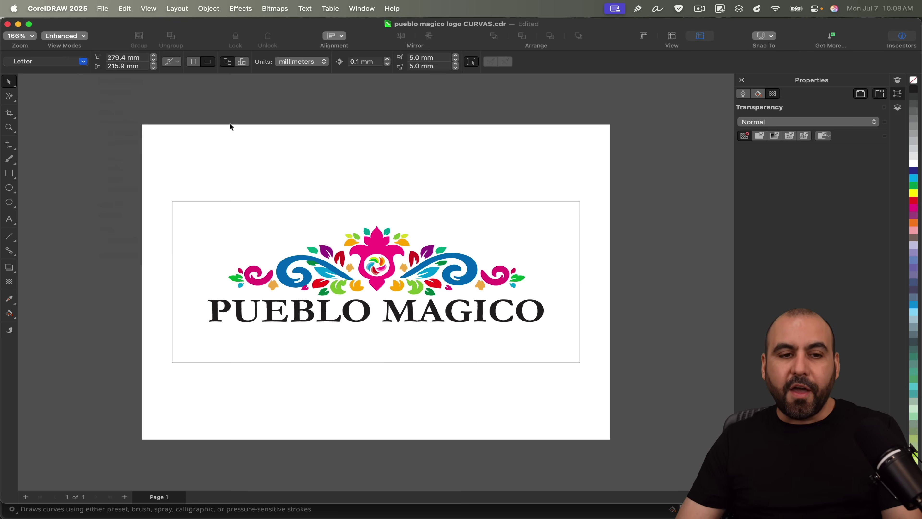
pyautogui.click(103, 8)
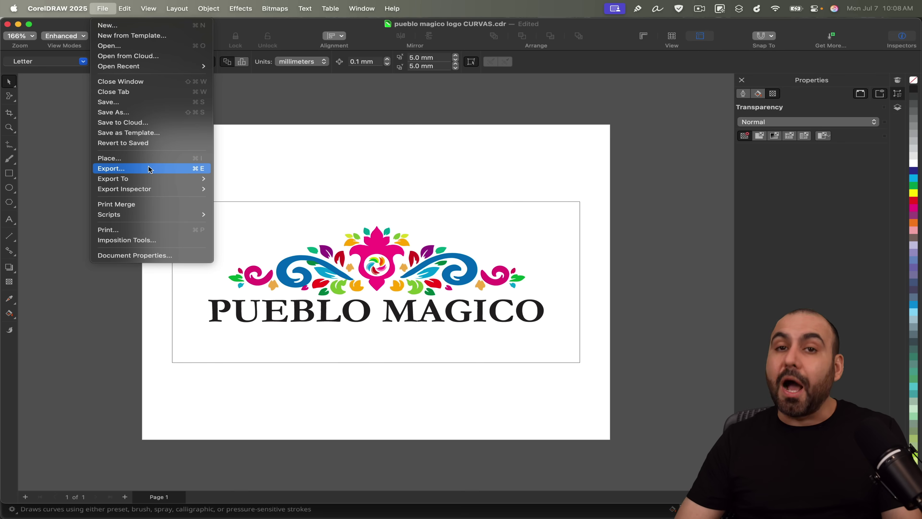
pyautogui.click(147, 167)
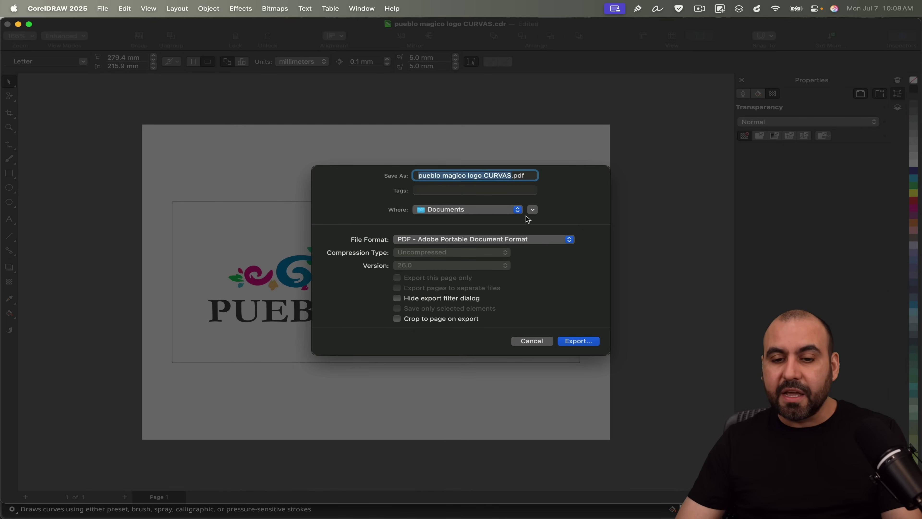
pyautogui.click(541, 239)
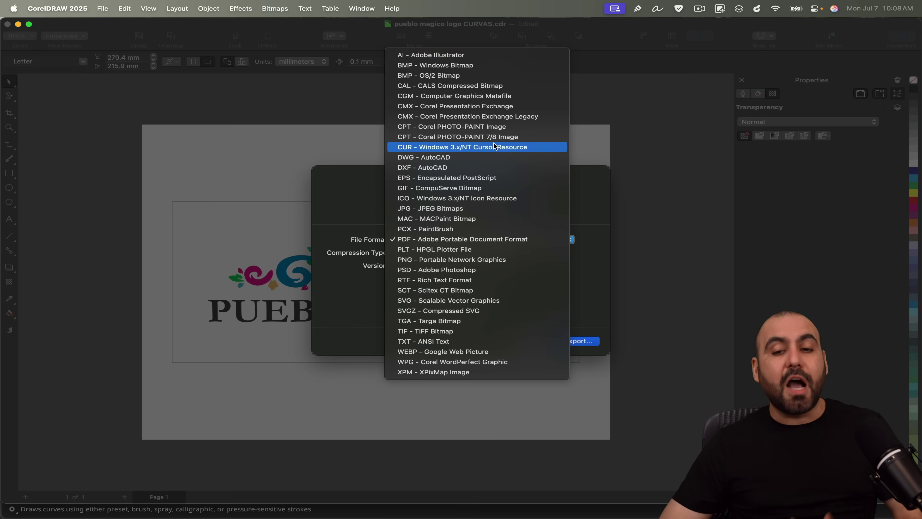
pyautogui.click(601, 208)
pyautogui.click(533, 341)
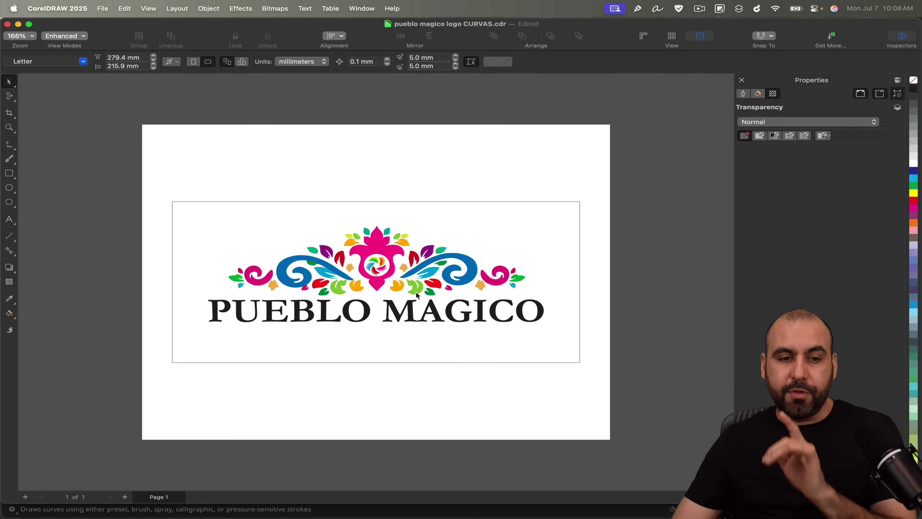
pyautogui.click(101, 9)
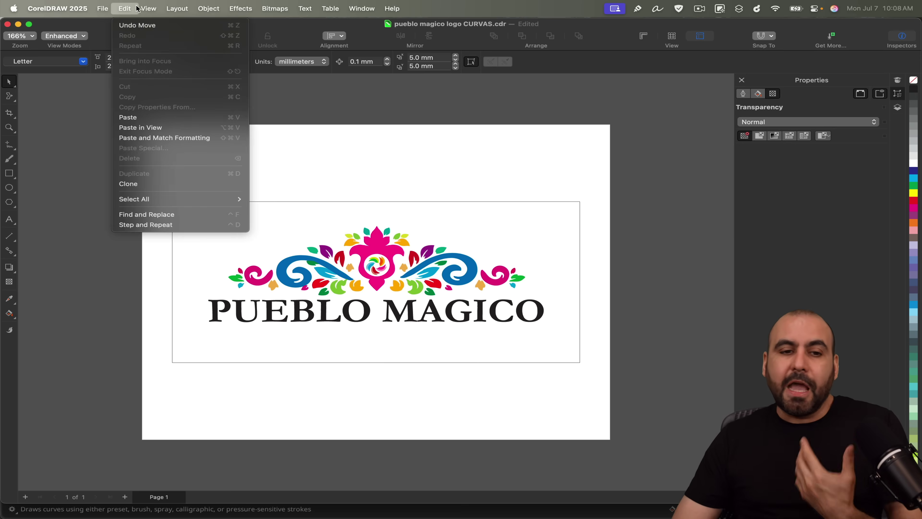
pyautogui.moveTo(240, 9)
pyautogui.click(429, 187)
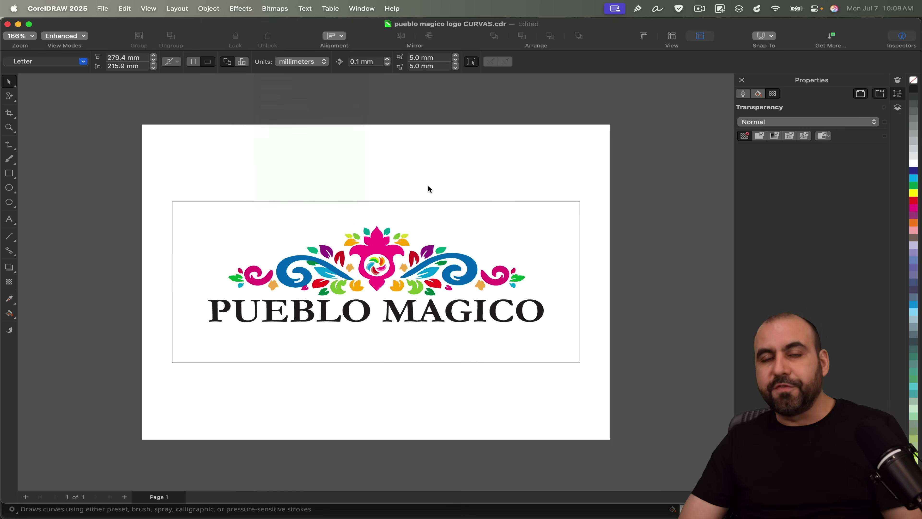